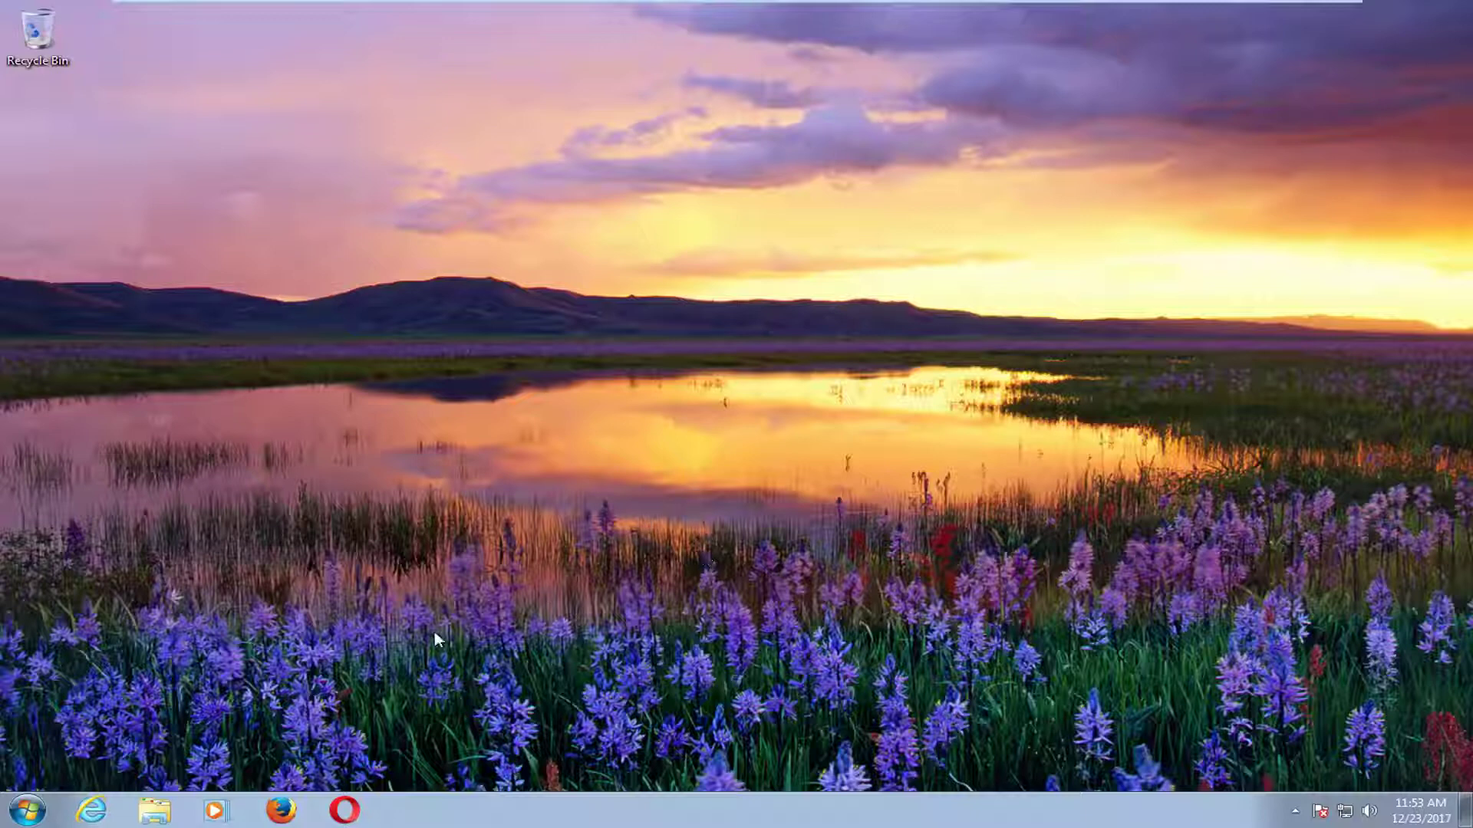
- Search the Start menu for 'services' and launch the Services console
{"action": "left_click", "coordinate": [24, 807]}
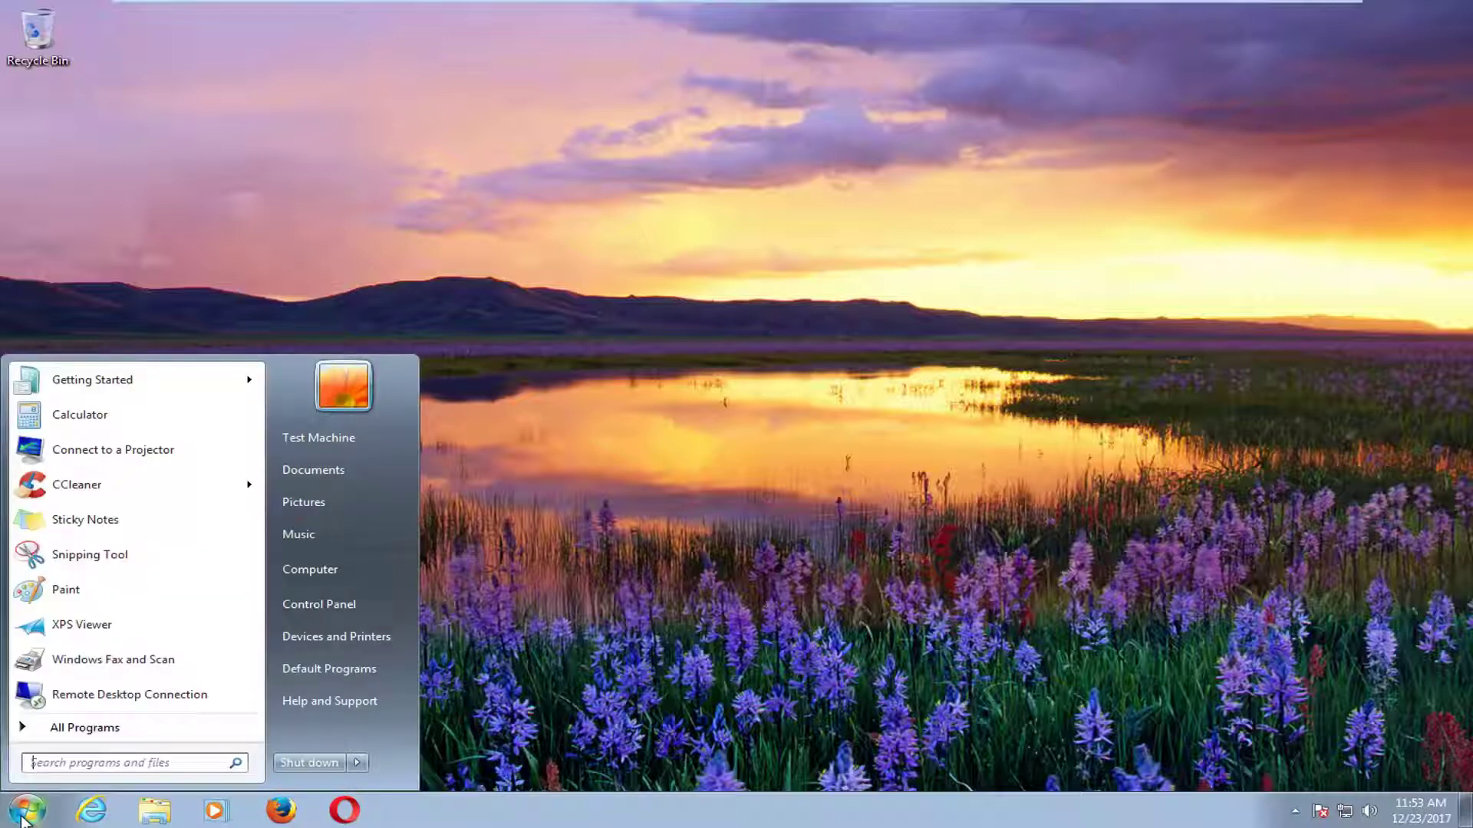
{"action": "type", "text": "services"}
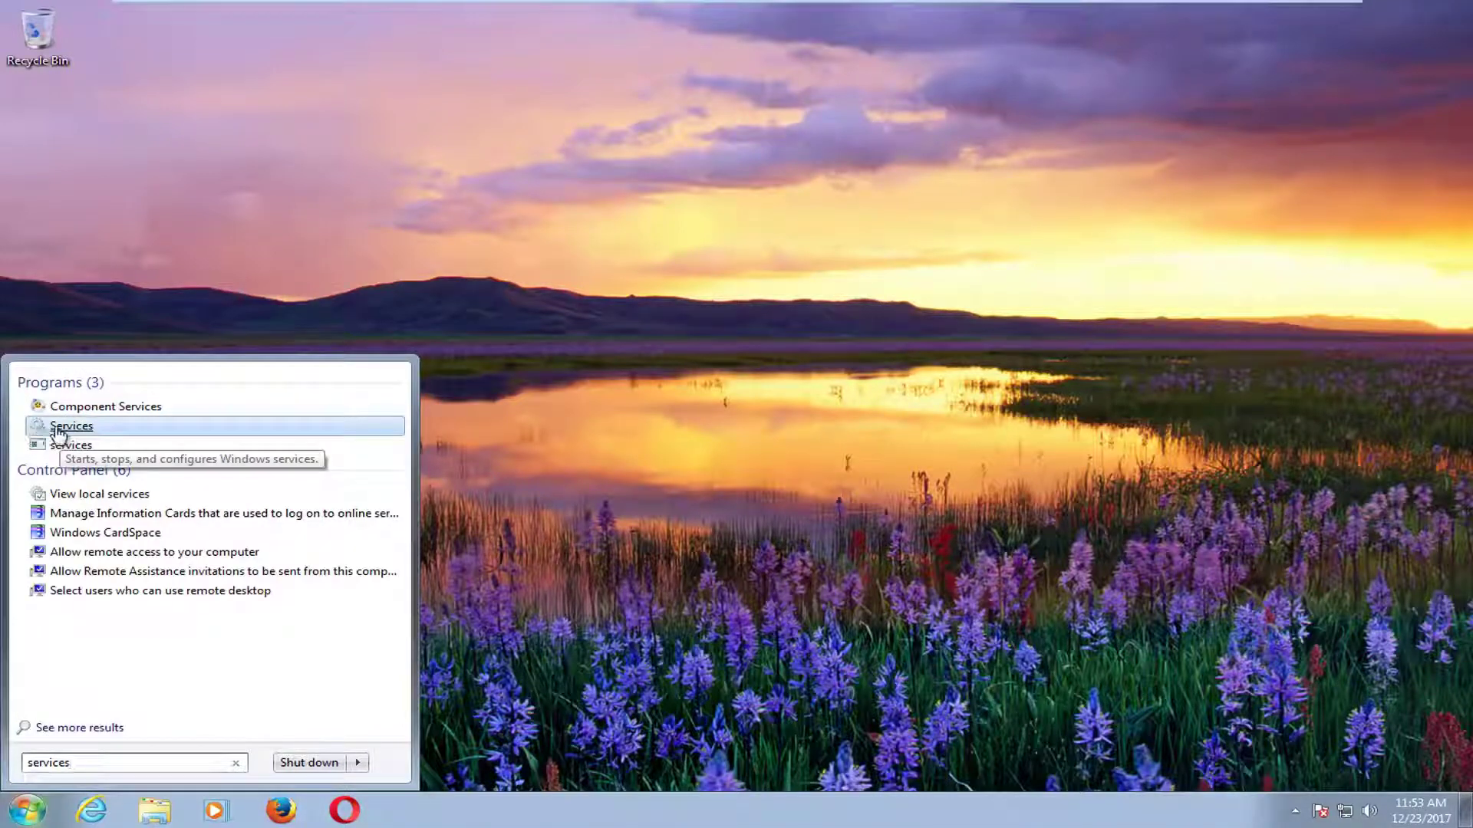
{"action": "left_click", "coordinate": [76, 436]}
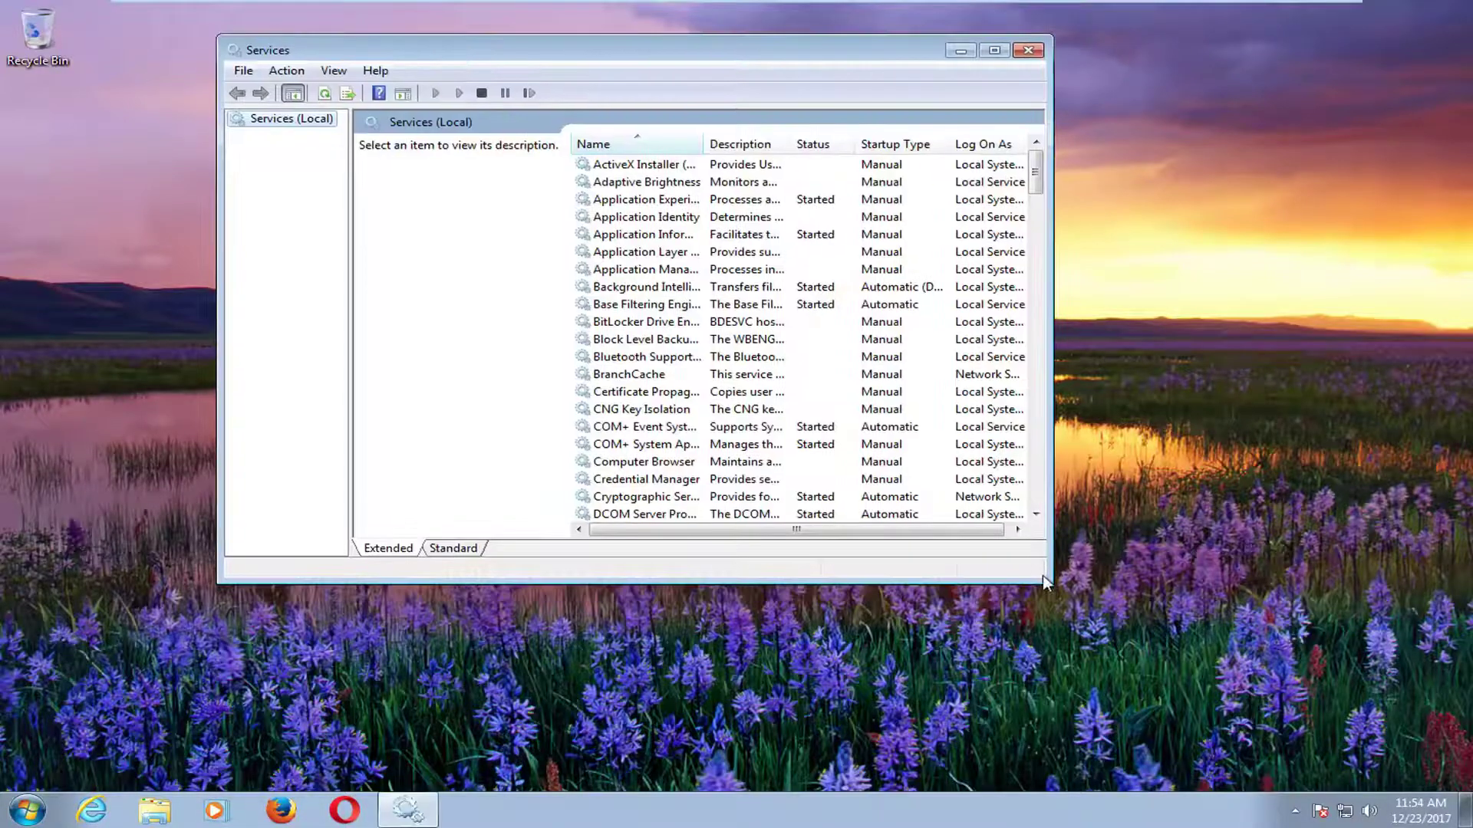
- Enlarge the Services window, widen the Name column and select Background Intelligent Transfer Service
{"action": "left_click_drag", "start_coordinate": [1055, 583], "coordinate": [1284, 718]}
{"action": "left_click_drag", "start_coordinate": [702, 145], "coordinate": [821, 145]}
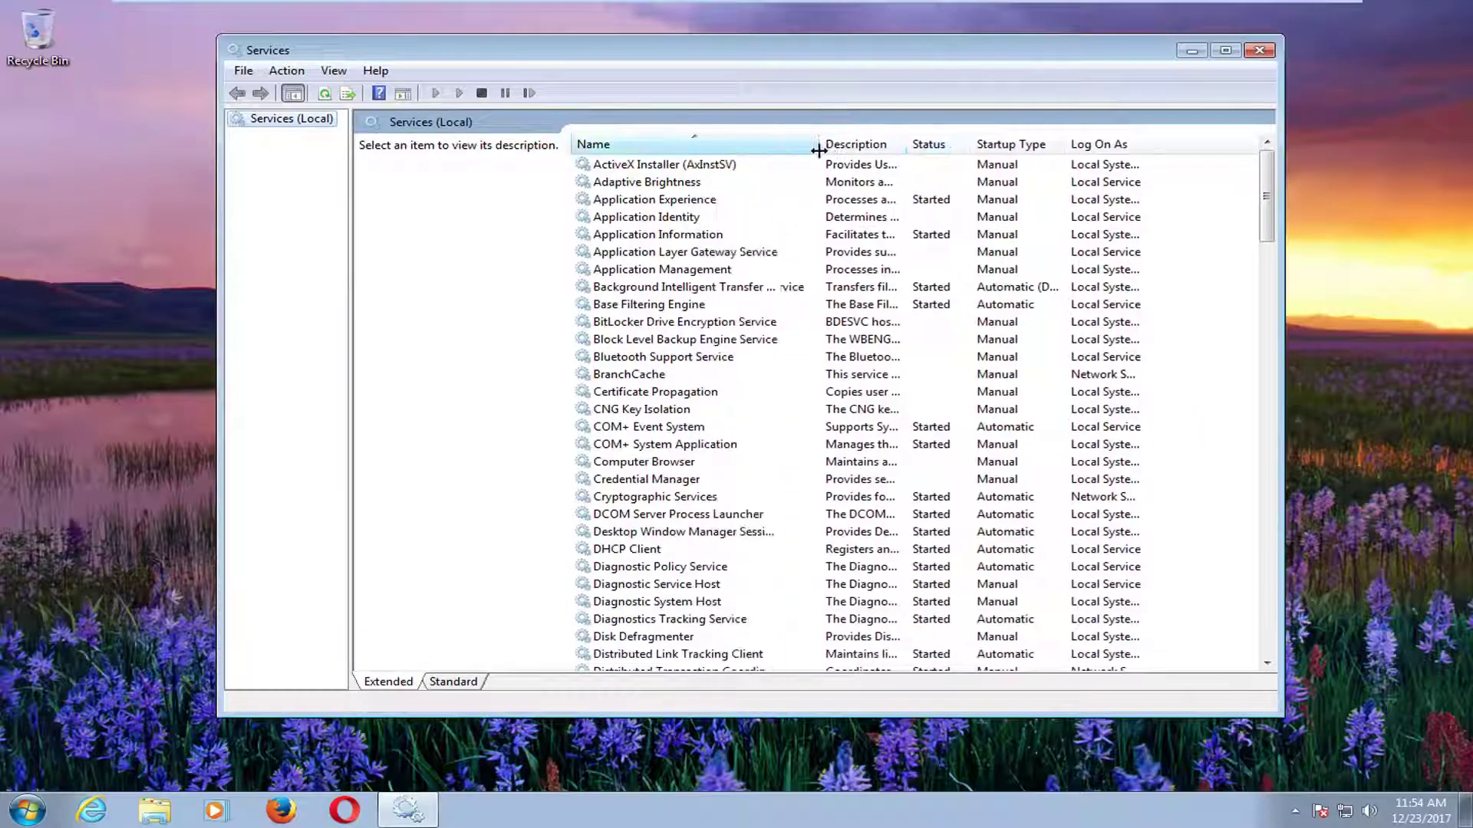
{"action": "left_click", "coordinate": [642, 291]}
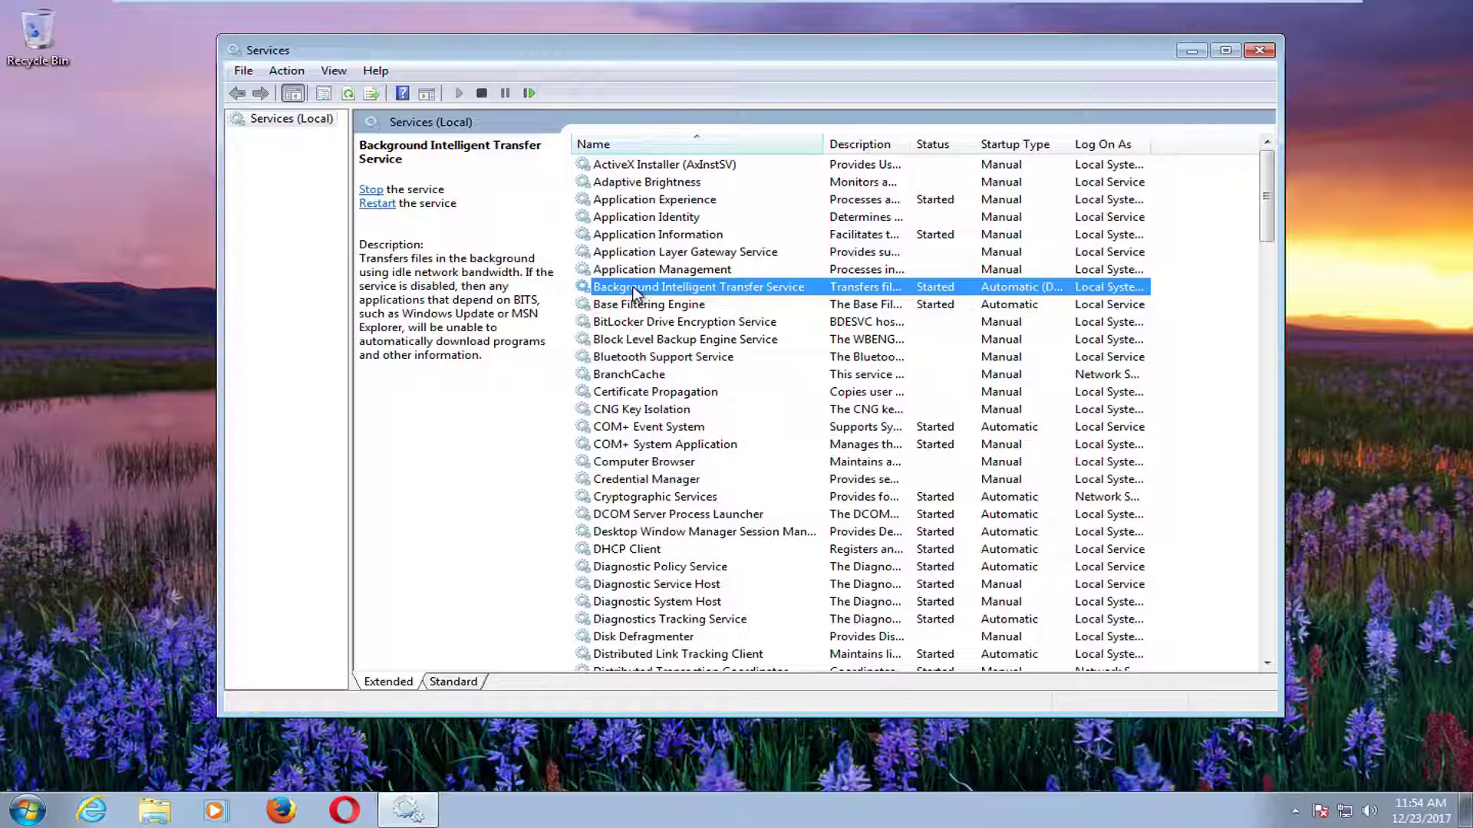
- Stop Background Intelligent Transfer Service in its properties, keeping startup type Automatic (Delayed Start)
{"action": "double_click", "coordinate": [634, 294]}
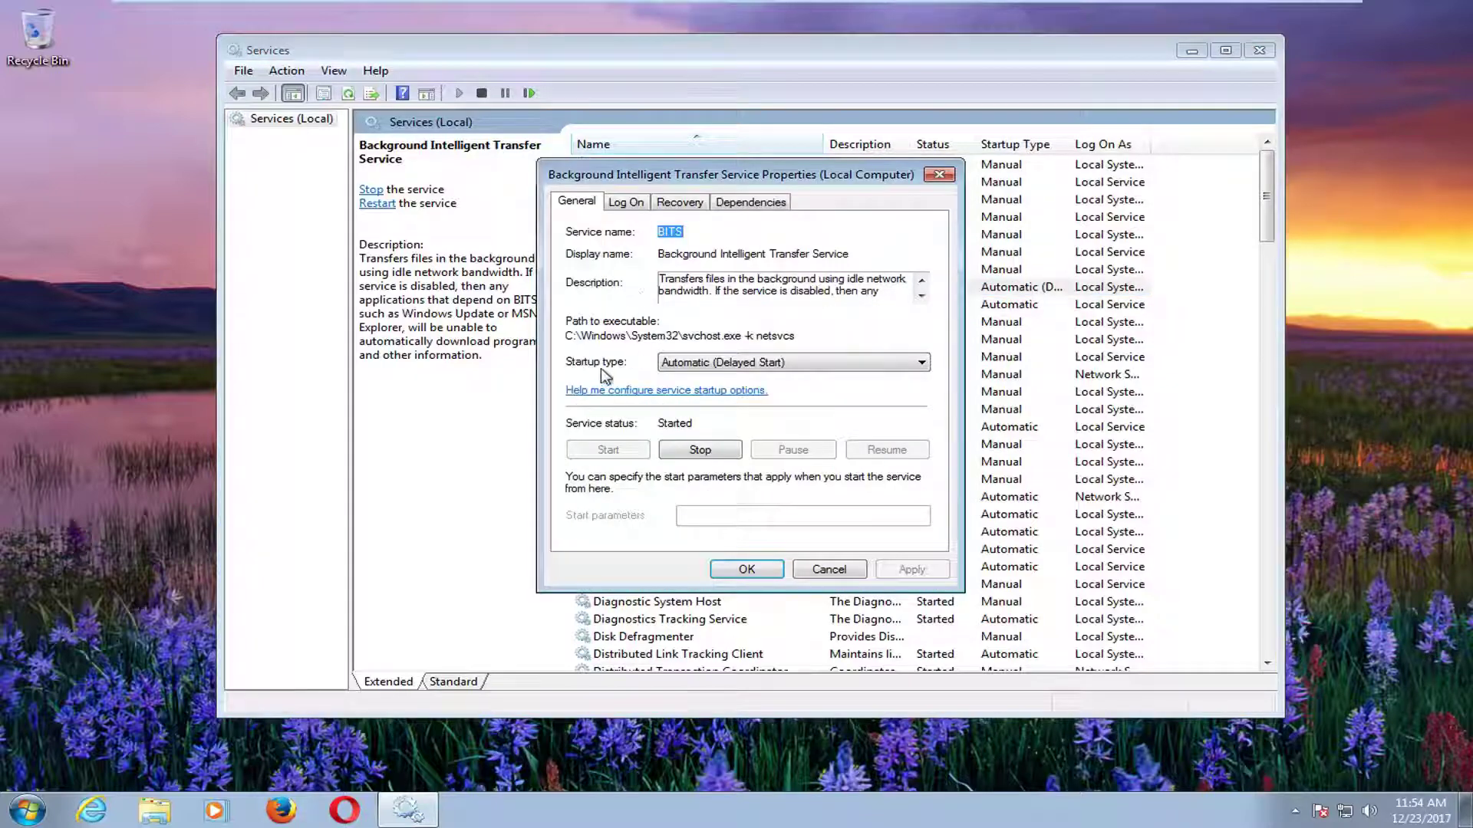
{"action": "left_click", "coordinate": [799, 363]}
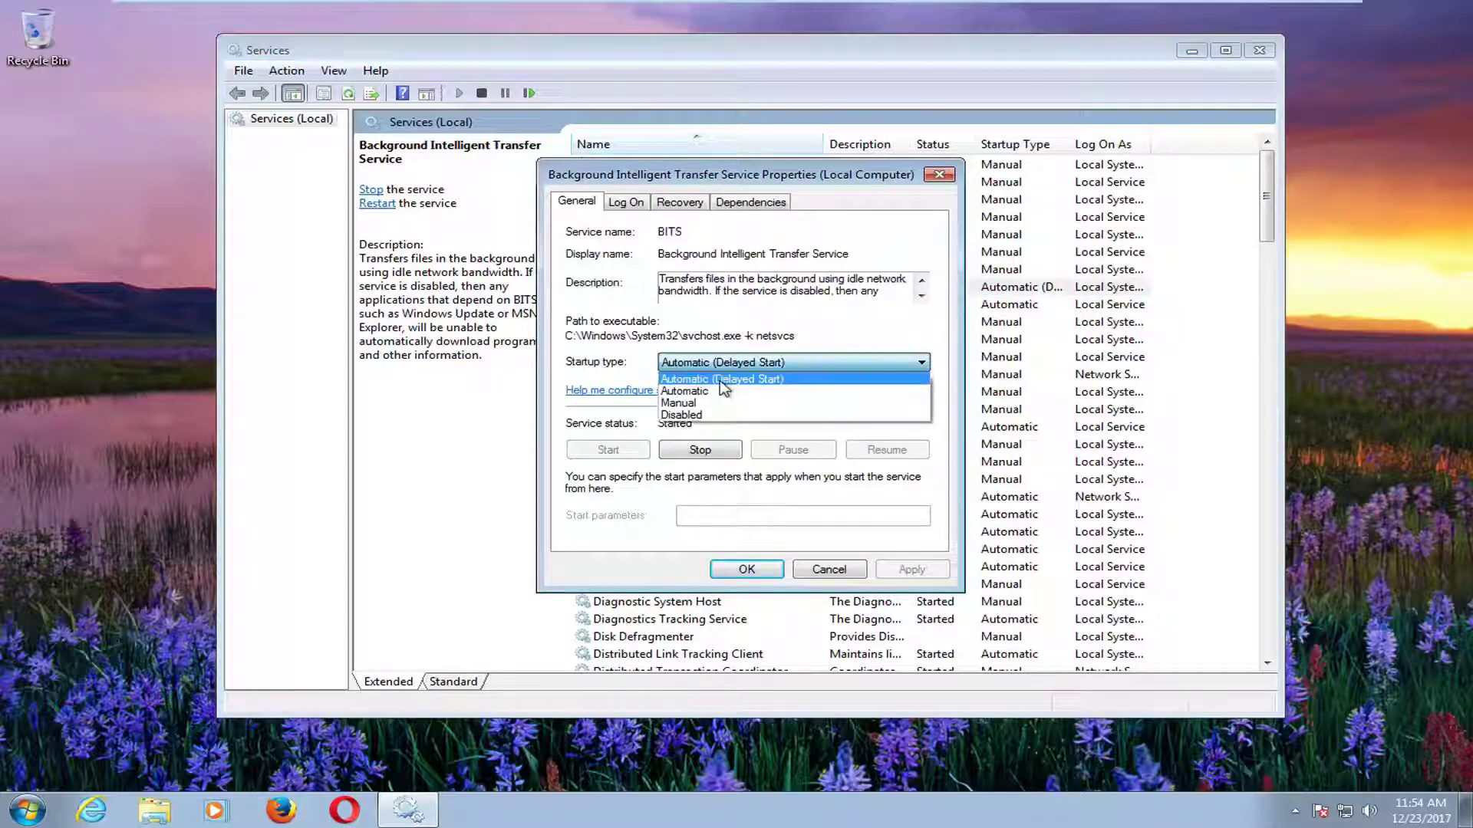
{"action": "left_click", "coordinate": [721, 381]}
{"action": "left_click", "coordinate": [798, 363]}
{"action": "left_click", "coordinate": [666, 380]}
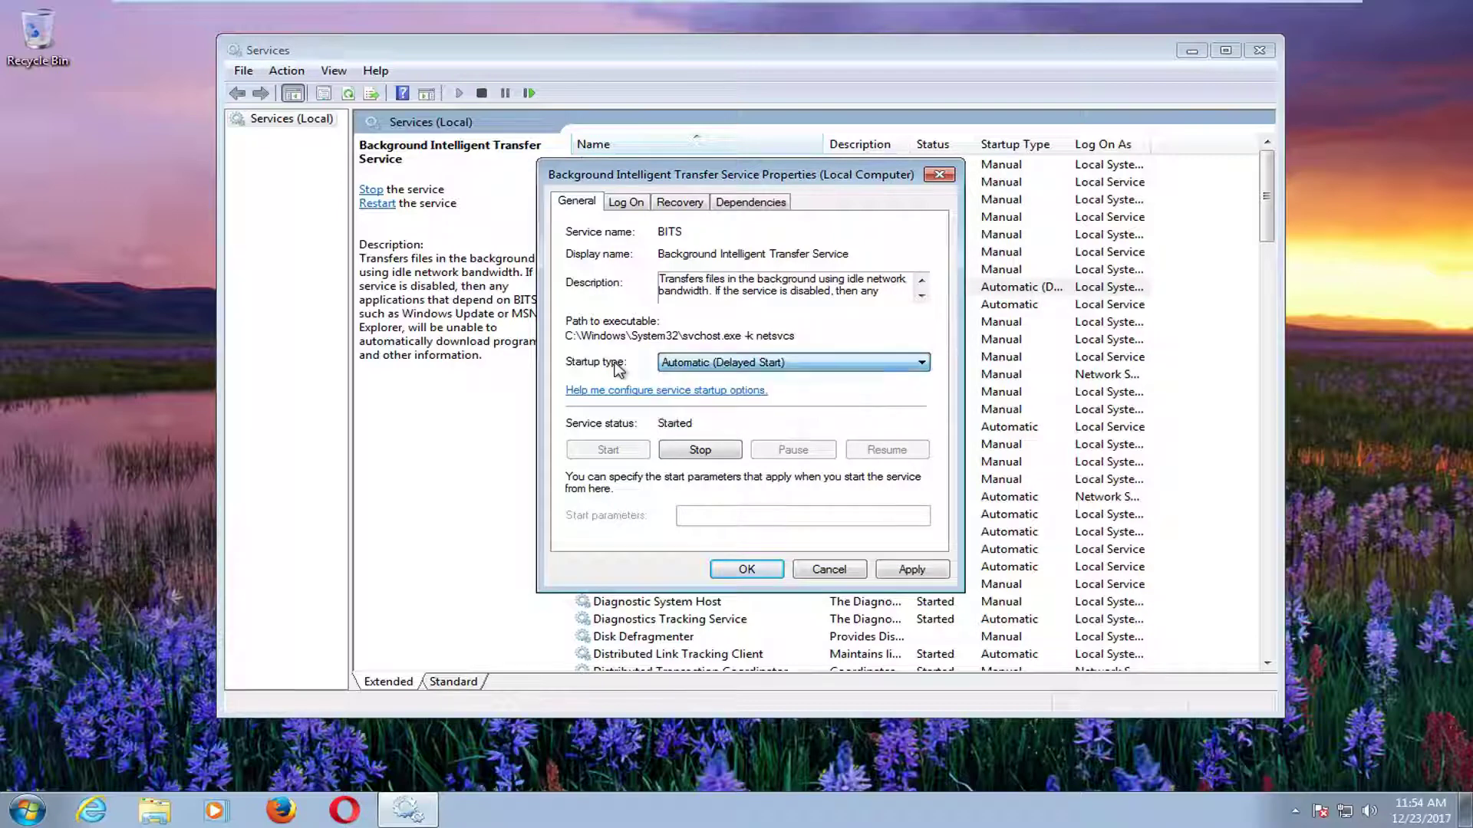
{"action": "left_click", "coordinate": [698, 451]}
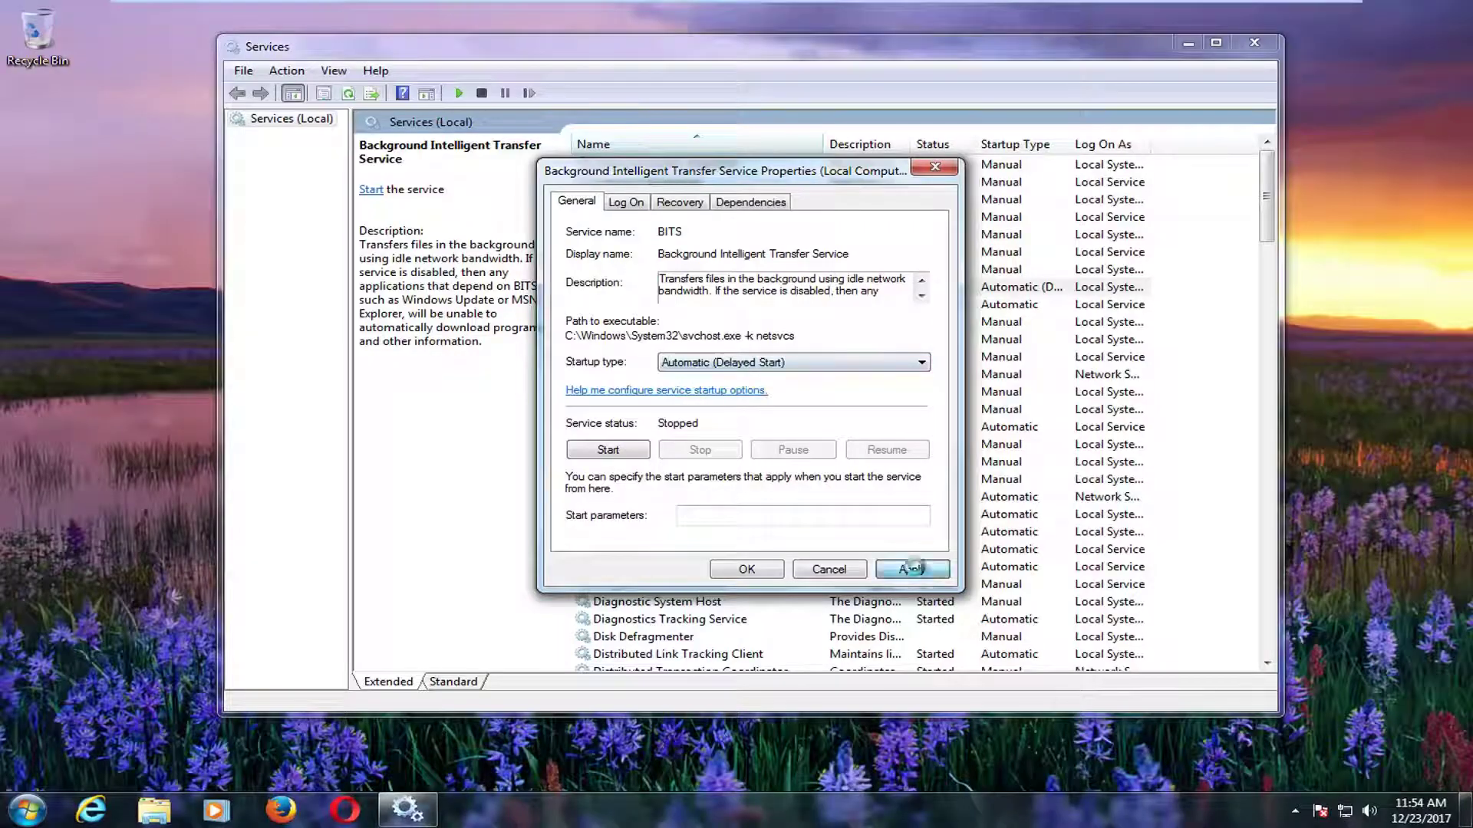
{"action": "left_click", "coordinate": [748, 569]}
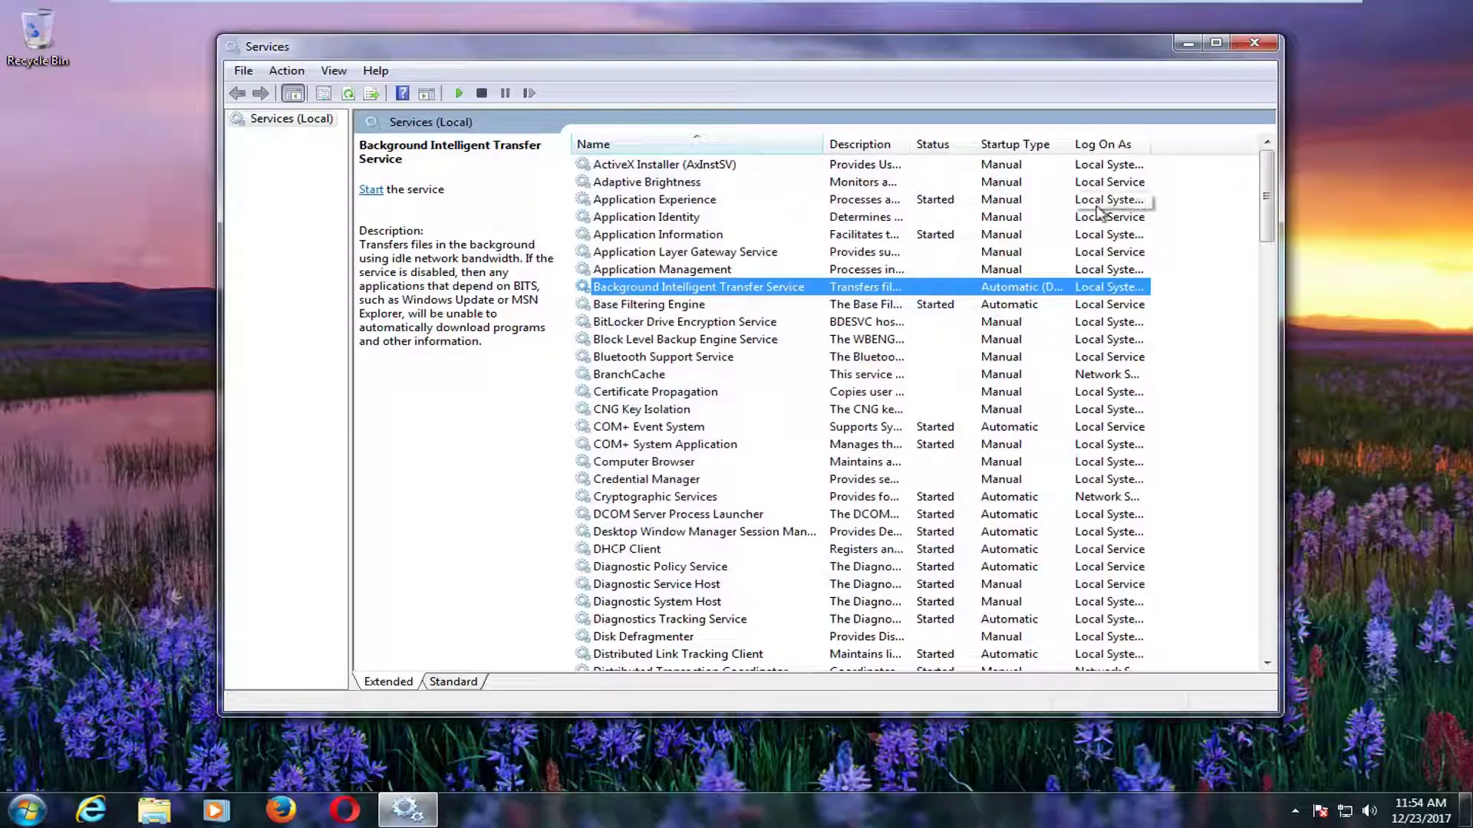
- Scroll the services list down and select the Windows Update service
{"action": "left_click_drag", "start_coordinate": [1272, 185], "coordinate": [1240, 559]}
{"action": "left_click", "coordinate": [701, 580]}
{"action": "scroll", "coordinate": [675, 560], "scroll_direction": "down", "scroll_amount": 4}
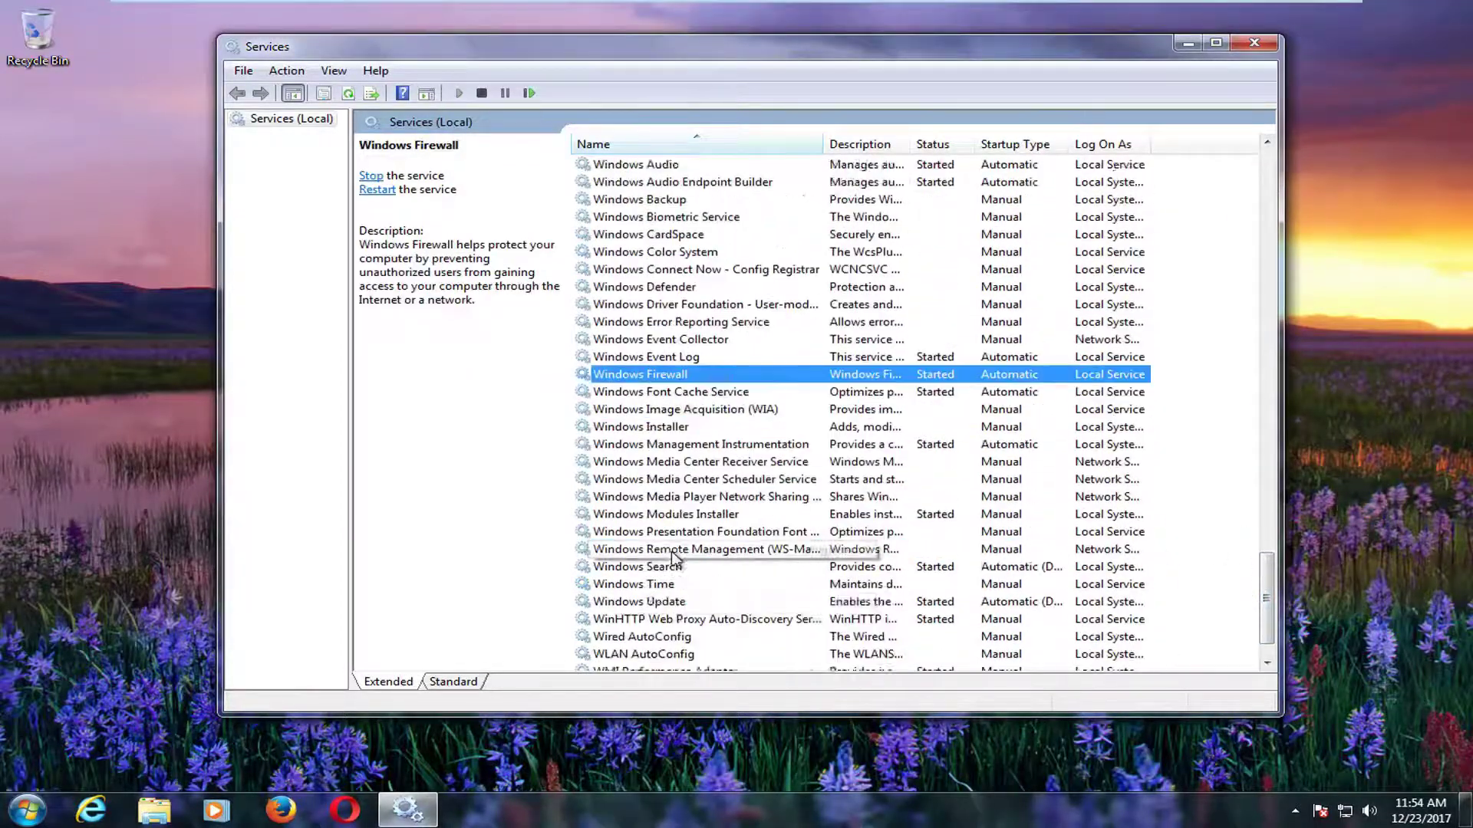
{"action": "scroll", "coordinate": [673, 558], "scroll_direction": "down", "scroll_amount": 1}
{"action": "left_click", "coordinate": [640, 550]}
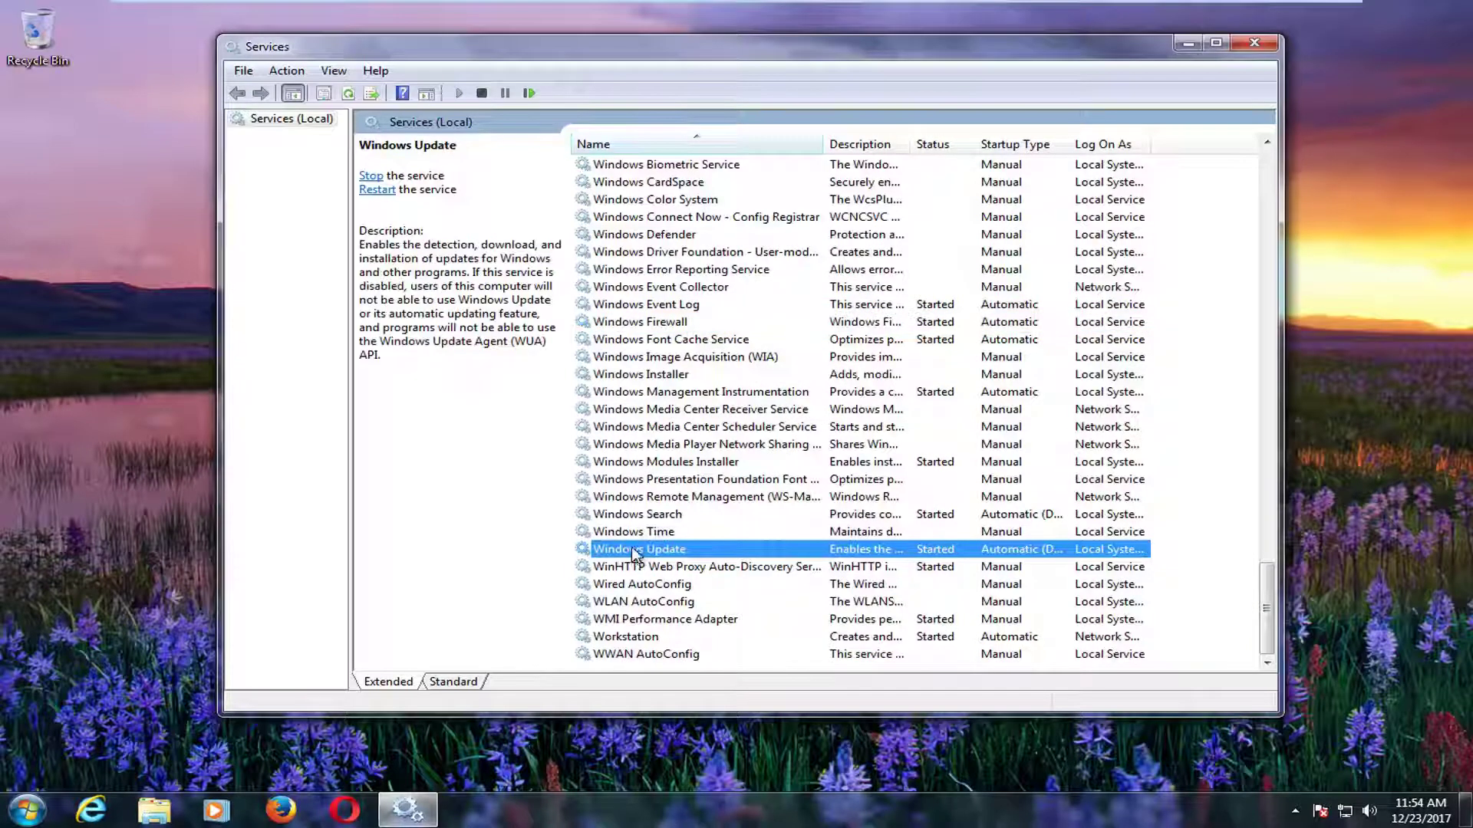
- Stop Windows Update with startup type unchanged, then close the Services console
{"action": "double_click", "coordinate": [632, 546]}
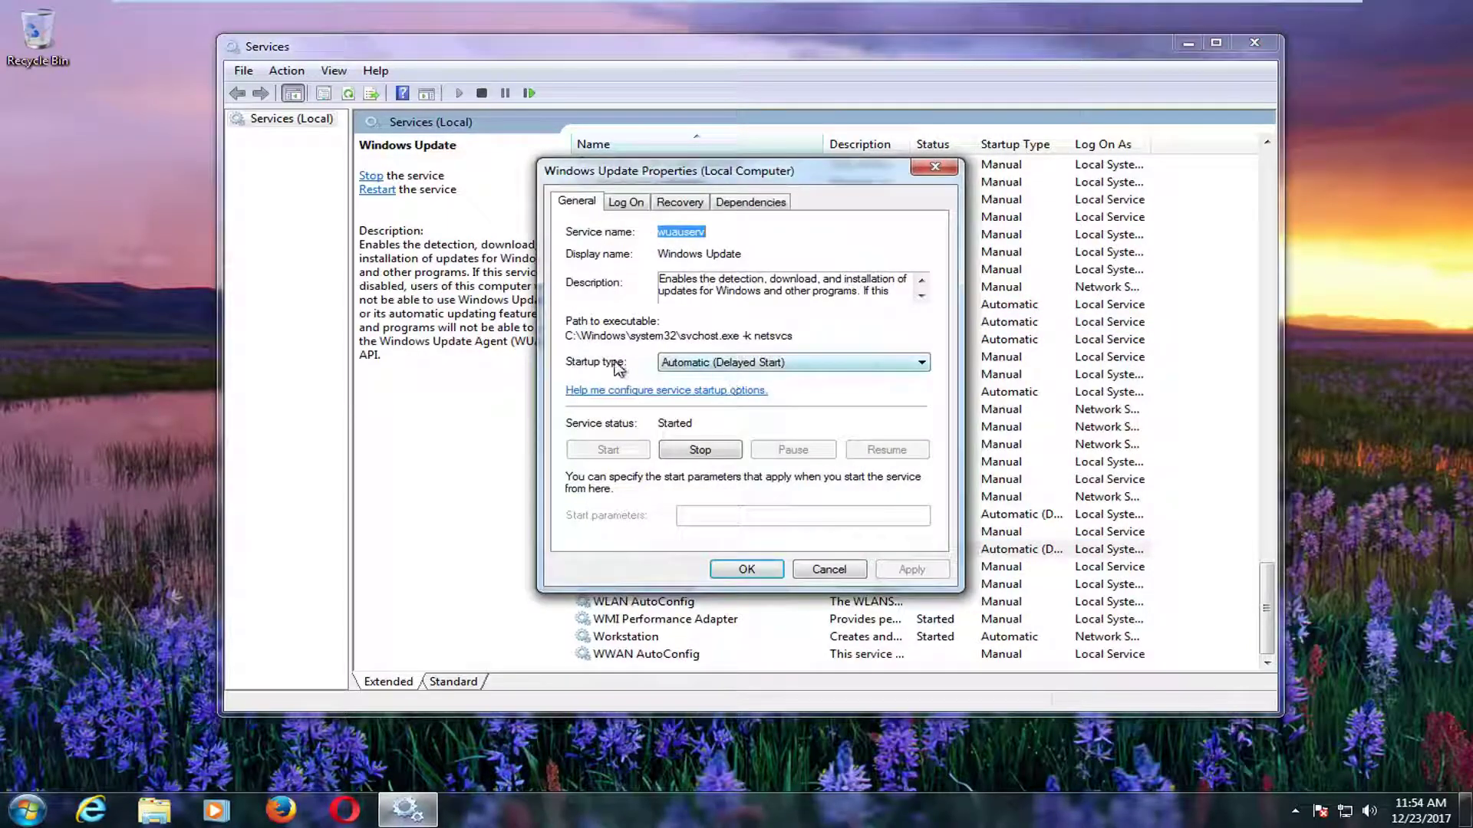
{"action": "left_click", "coordinate": [712, 363]}
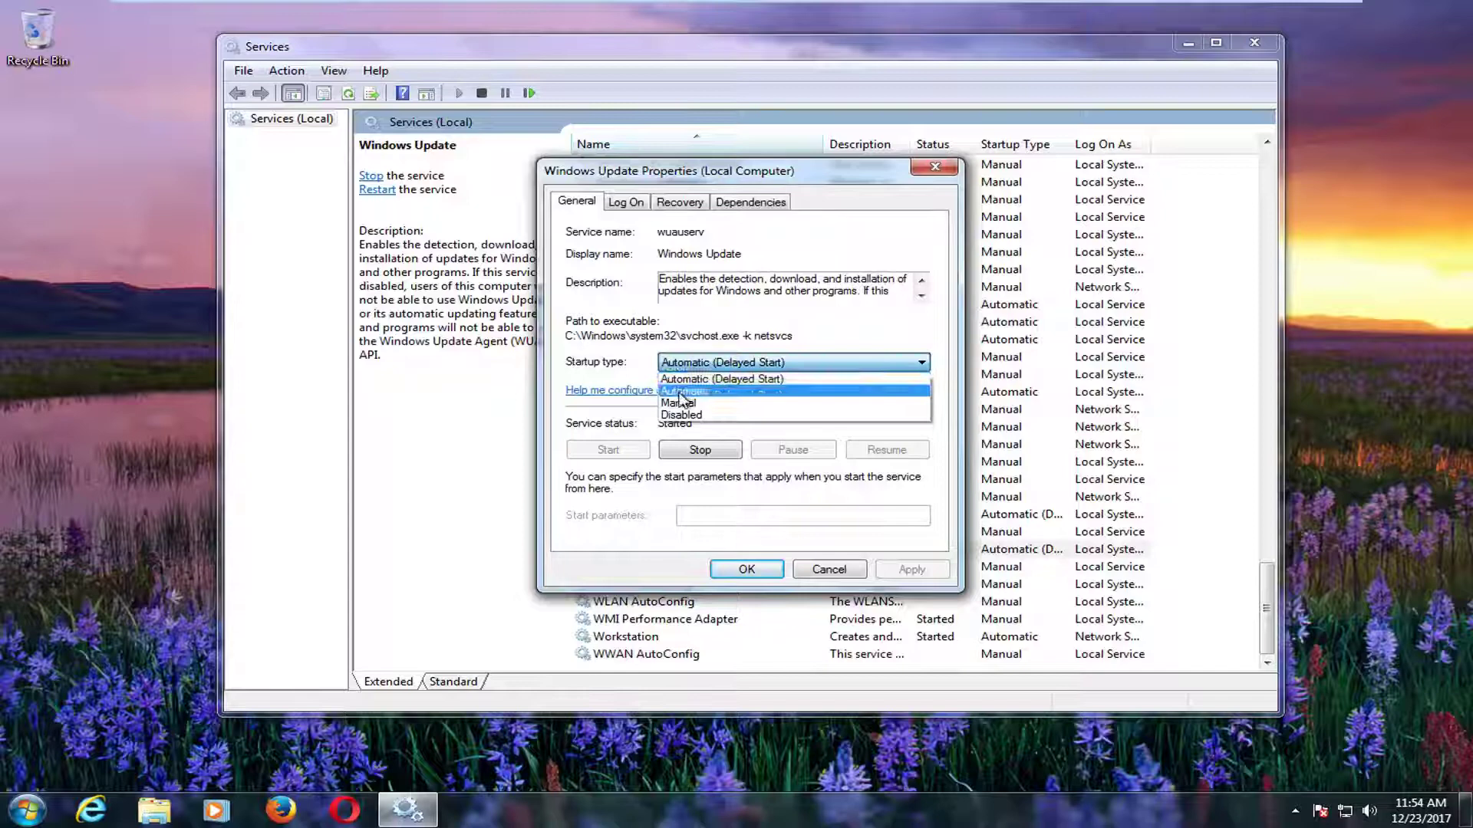
{"action": "left_click", "coordinate": [609, 379]}
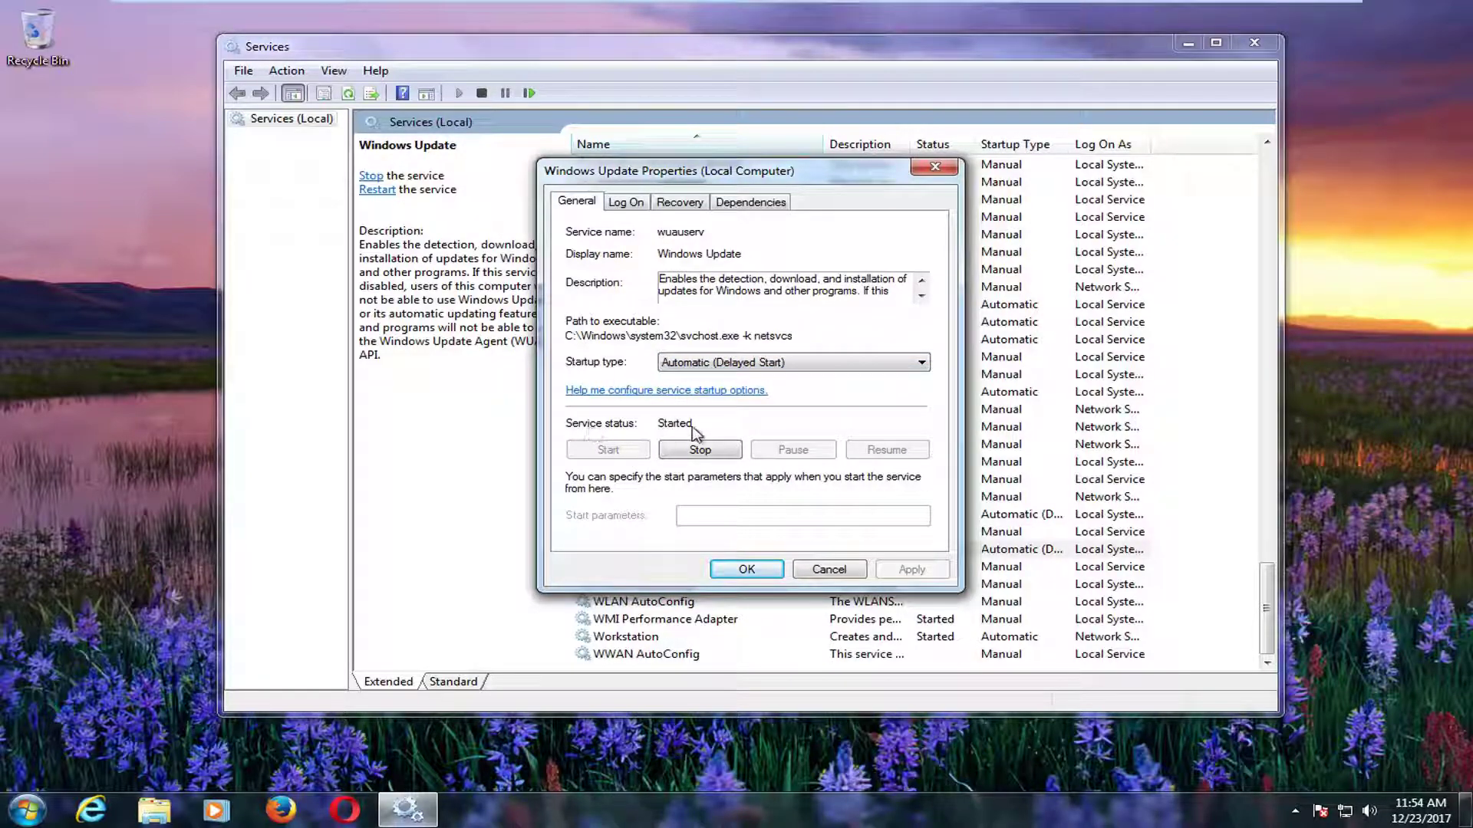
{"action": "left_click", "coordinate": [692, 453]}
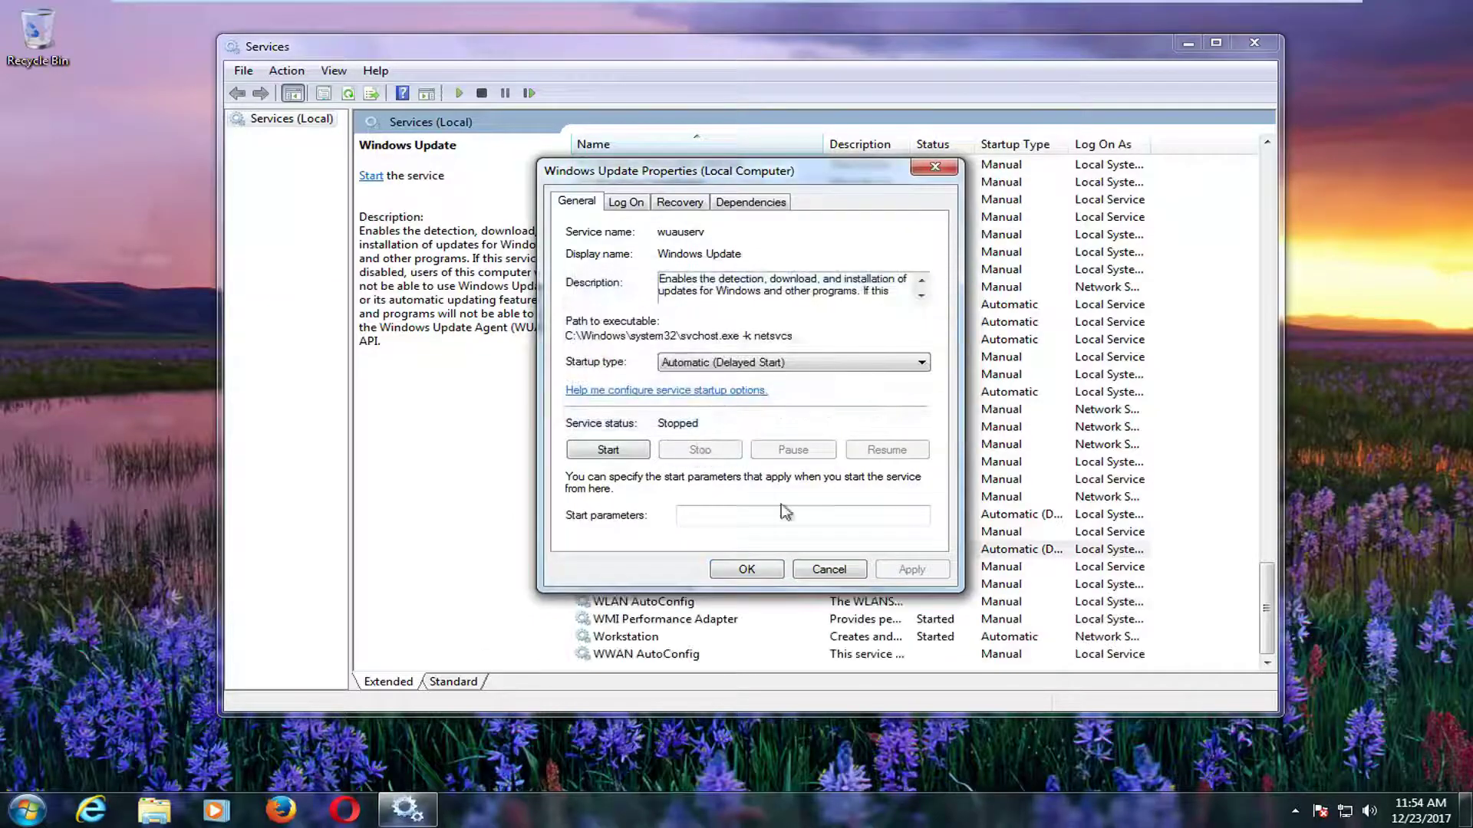
{"action": "left_click", "coordinate": [748, 569]}
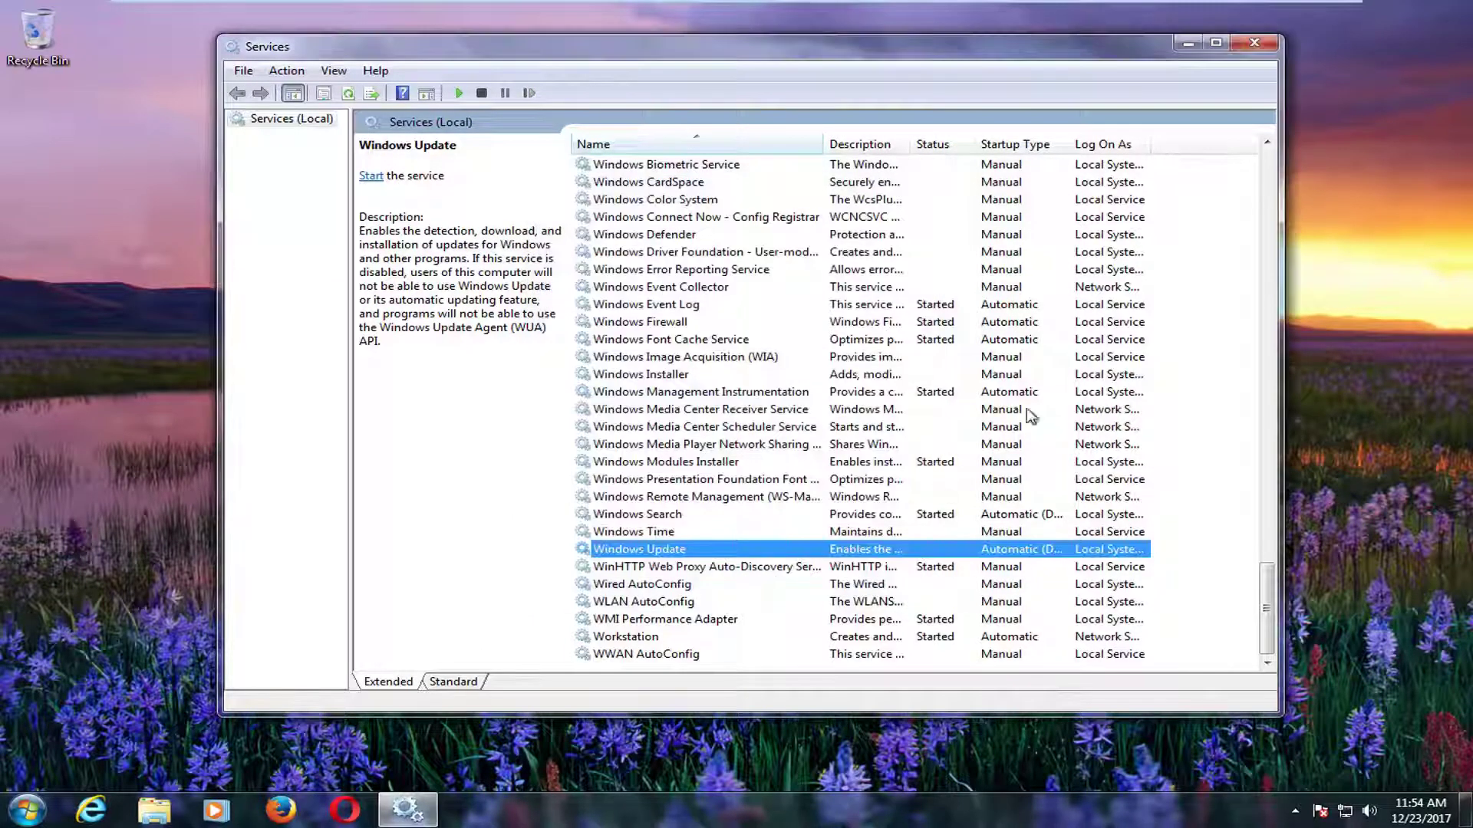
{"action": "left_click", "coordinate": [1252, 44]}
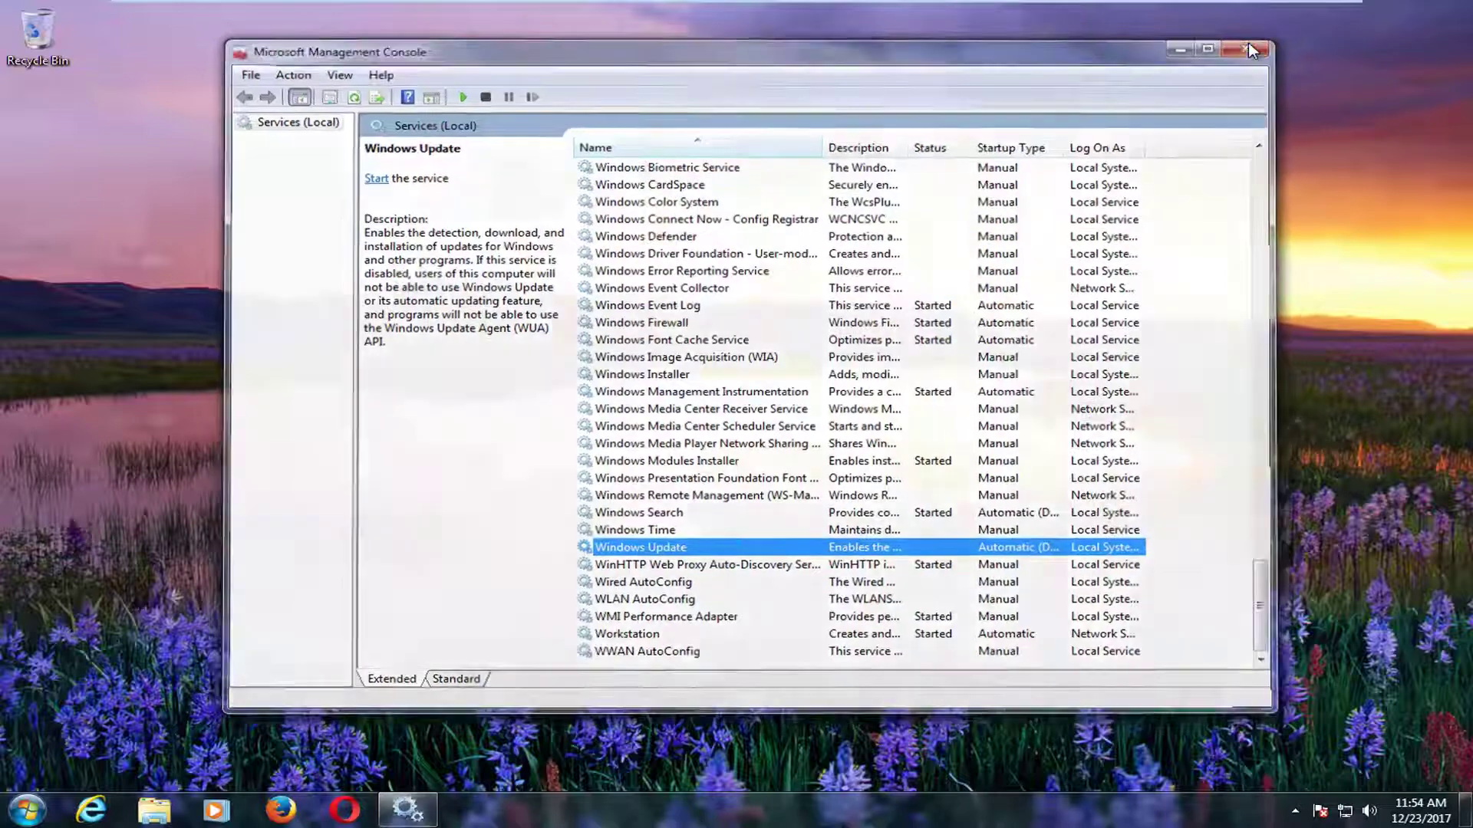
- Open the Computer window via a Start menu search for 'computer' and move it left
{"action": "left_click", "coordinate": [28, 813]}
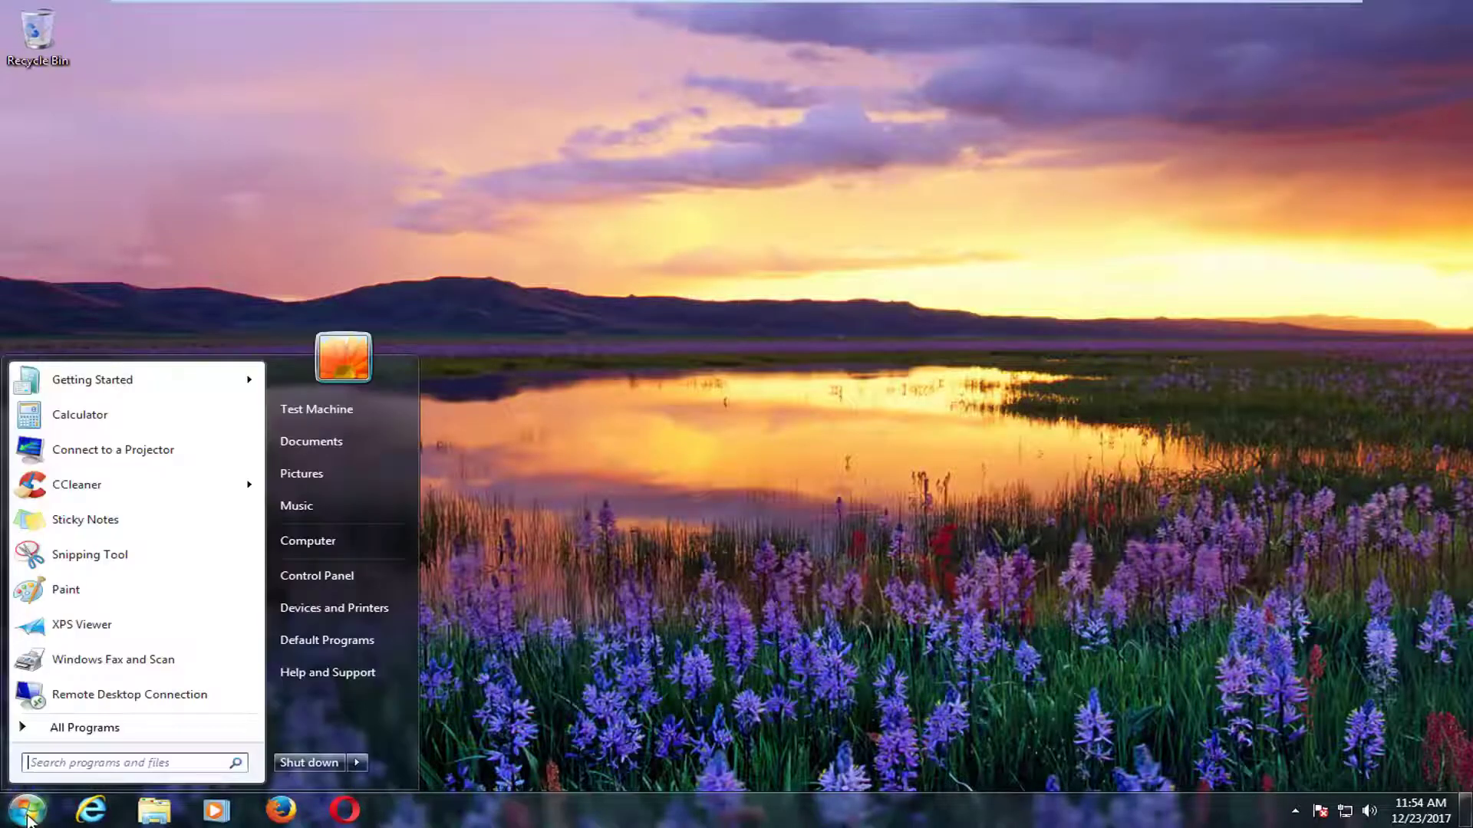
{"action": "type", "text": "computer"}
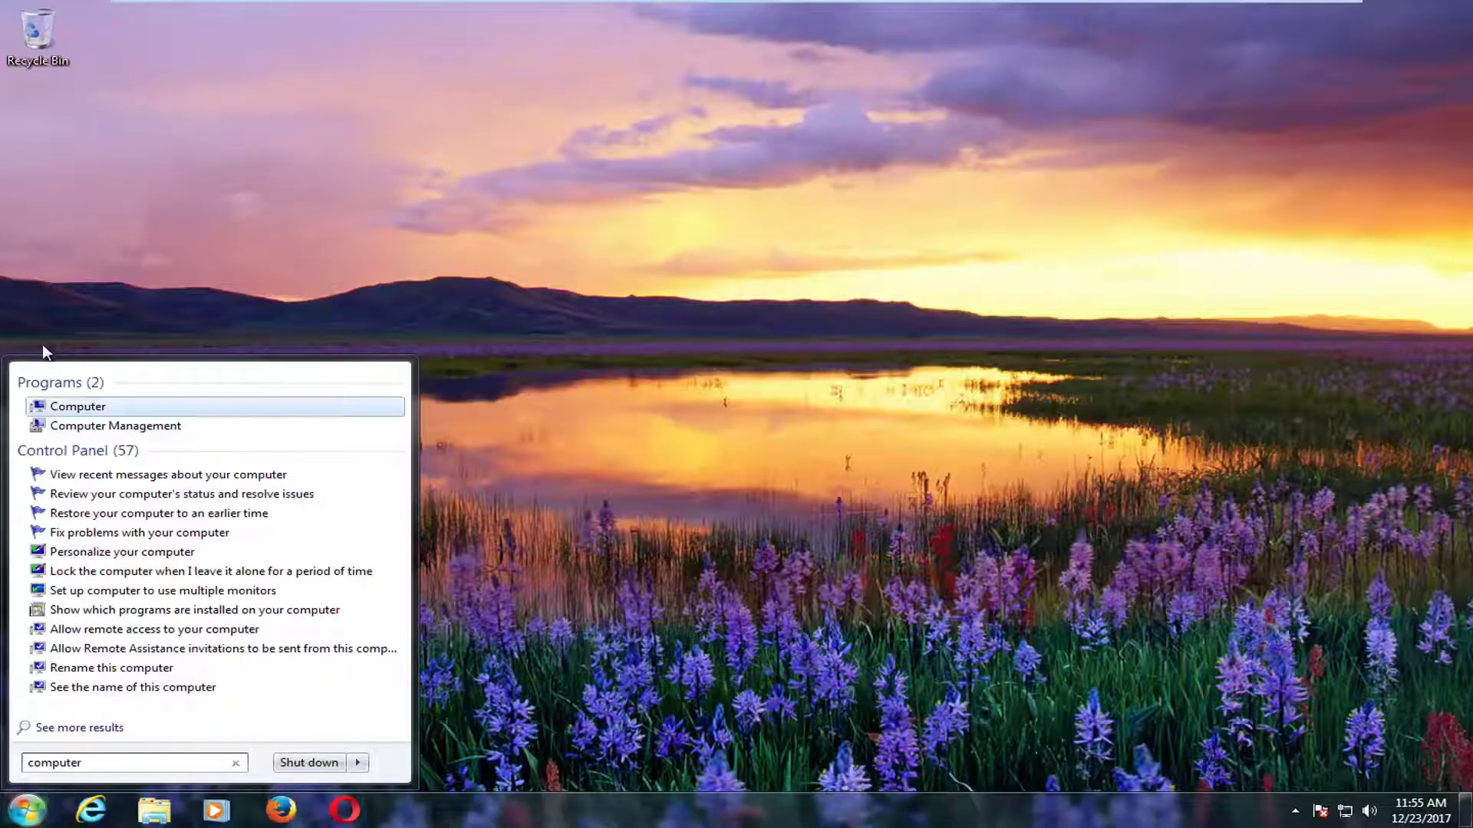
{"action": "left_click", "coordinate": [68, 411]}
{"action": "left_click_drag", "start_coordinate": [855, 115], "coordinate": [616, 114]}
{"action": "mouse_move", "coordinate": [590, 256]}
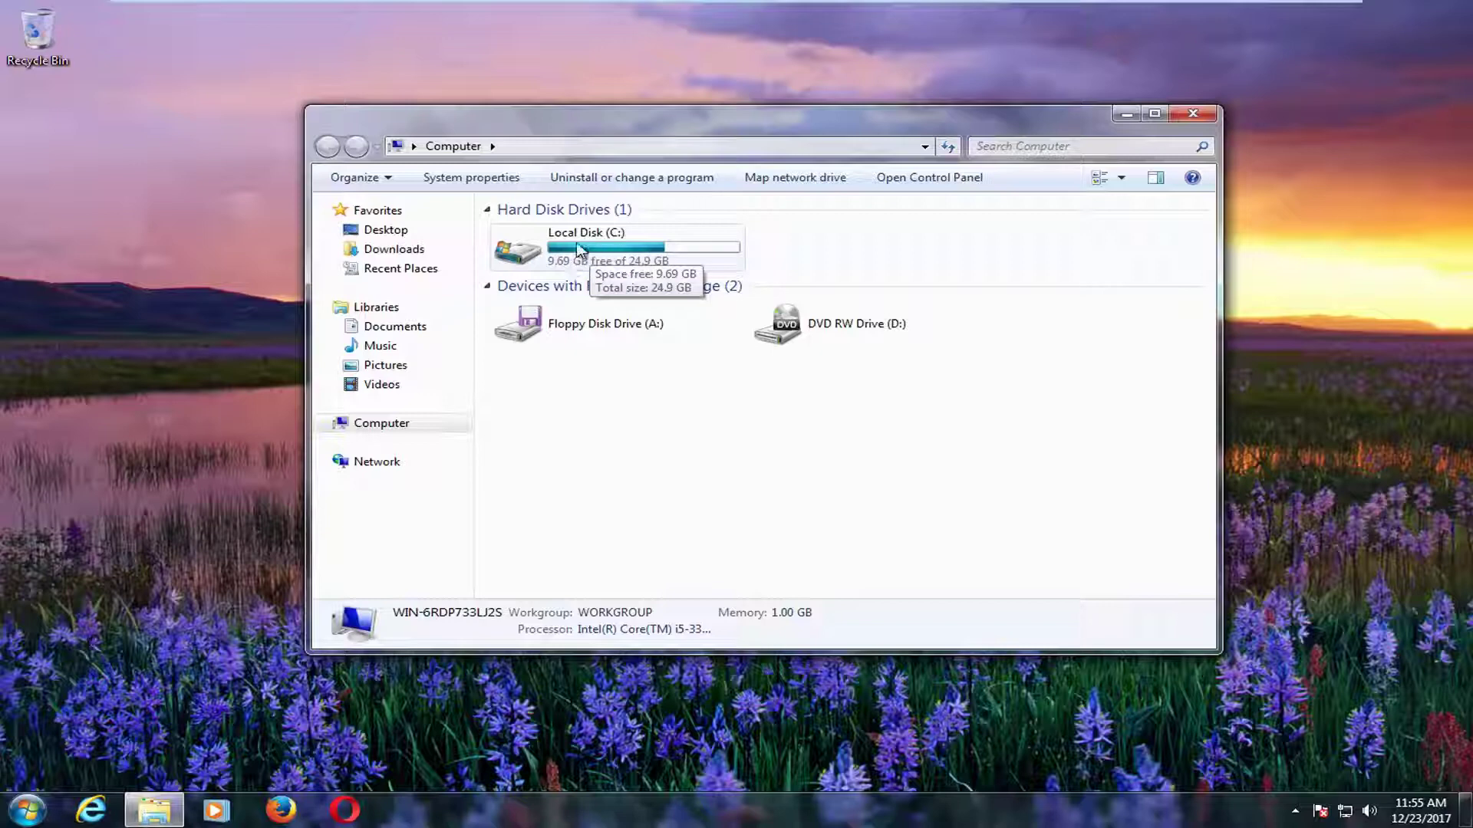
- Navigate into C:\Windows\SoftwareDistribution, showing its 8 items
{"action": "double_click", "coordinate": [576, 247]}
{"action": "left_click", "coordinate": [328, 147]}
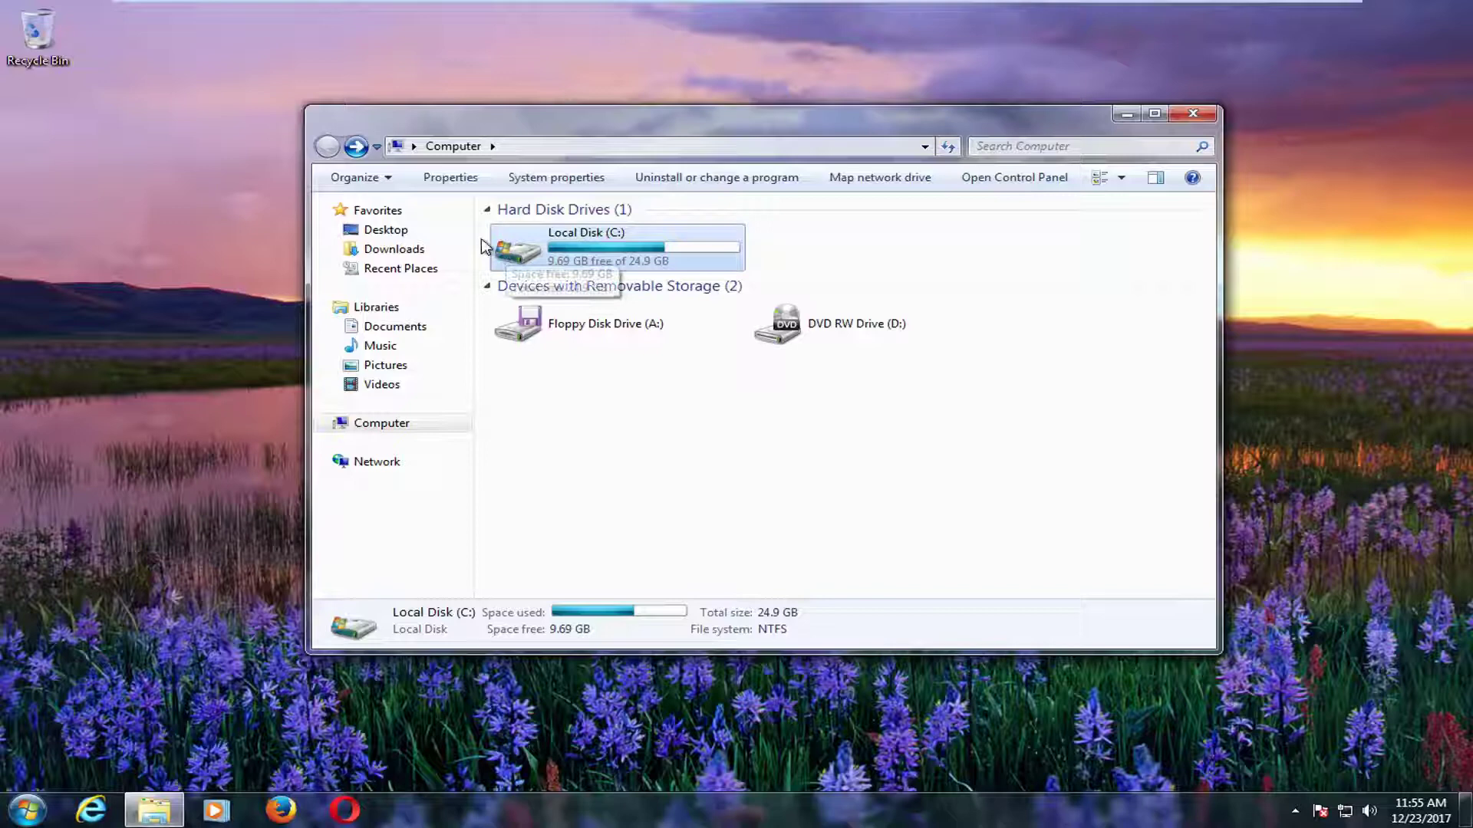
{"action": "double_click", "coordinate": [553, 257]}
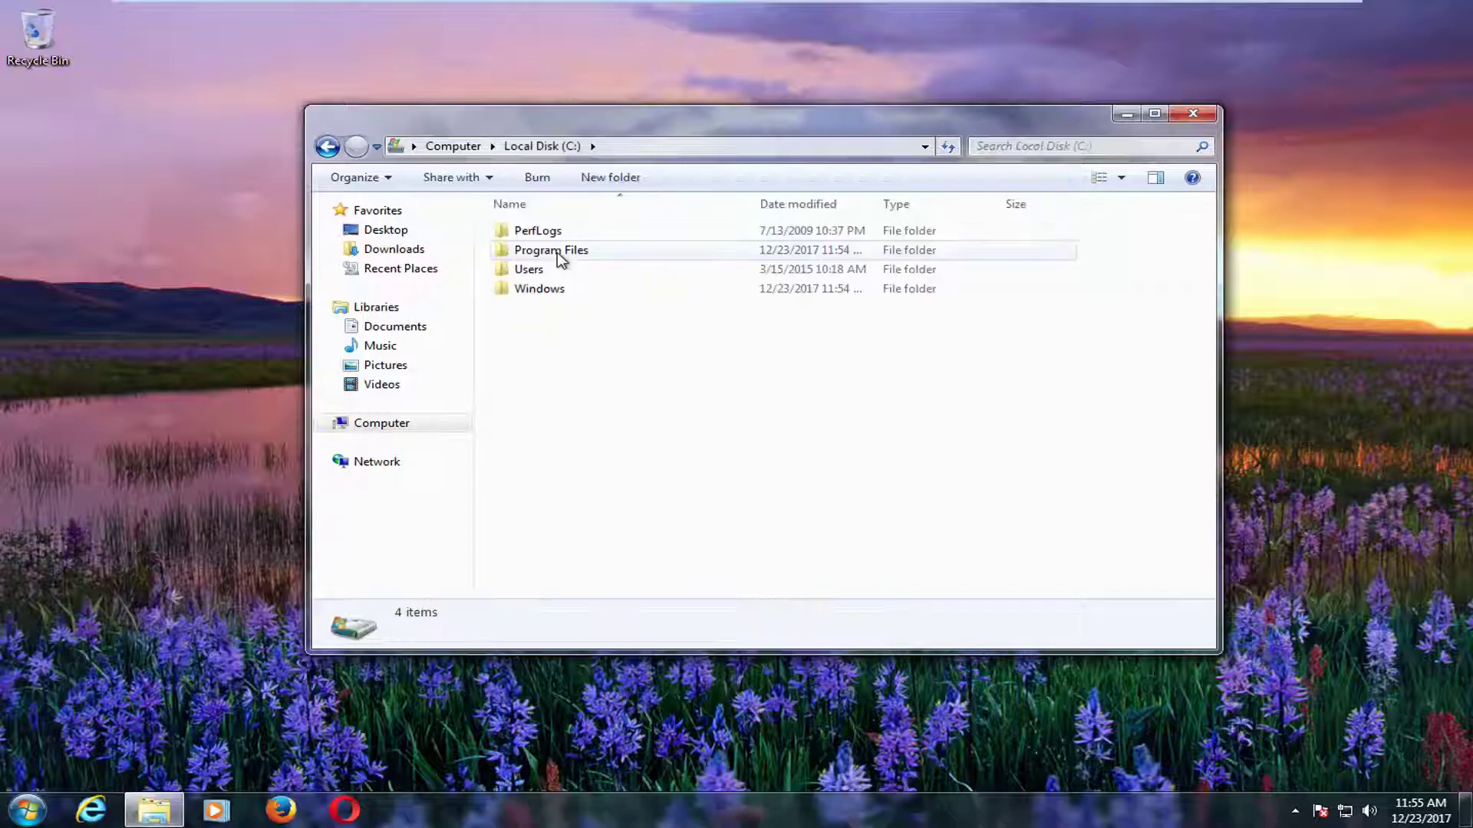
{"action": "double_click", "coordinate": [539, 293]}
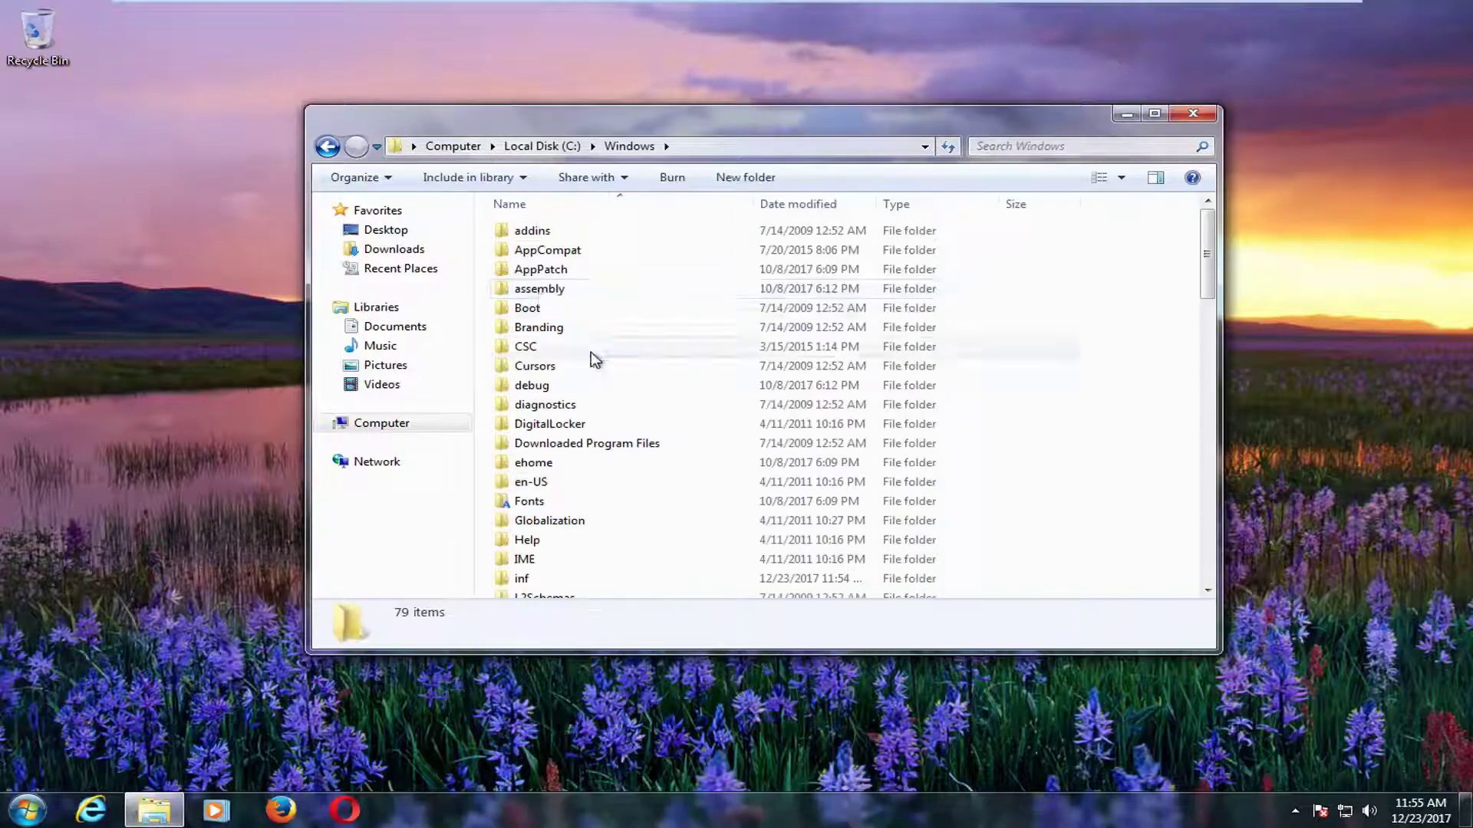
{"action": "left_click_drag", "start_coordinate": [1206, 238], "coordinate": [1209, 383]}
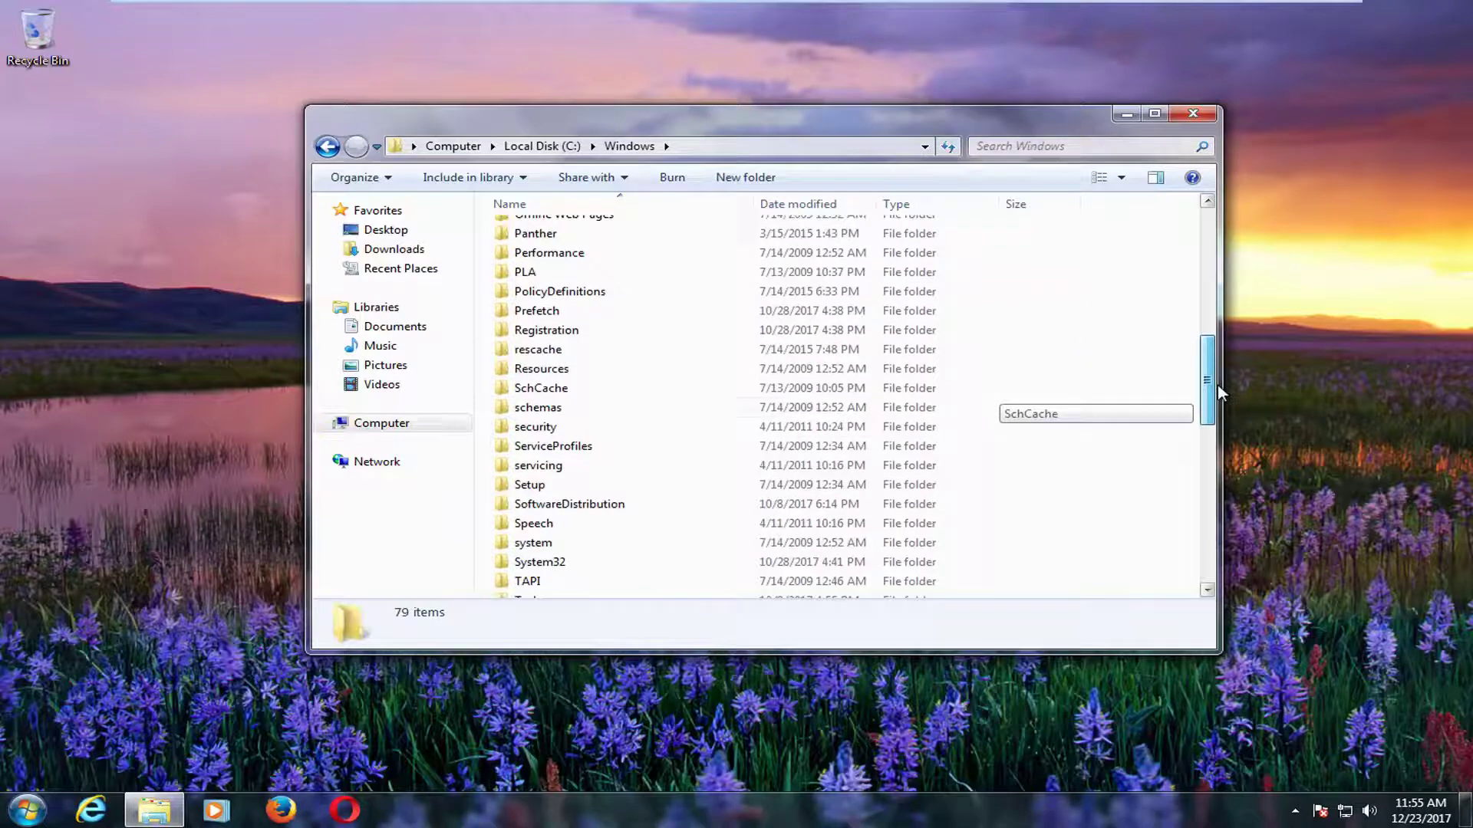
{"action": "left_click", "coordinate": [570, 502]}
{"action": "double_click", "coordinate": [567, 502]}
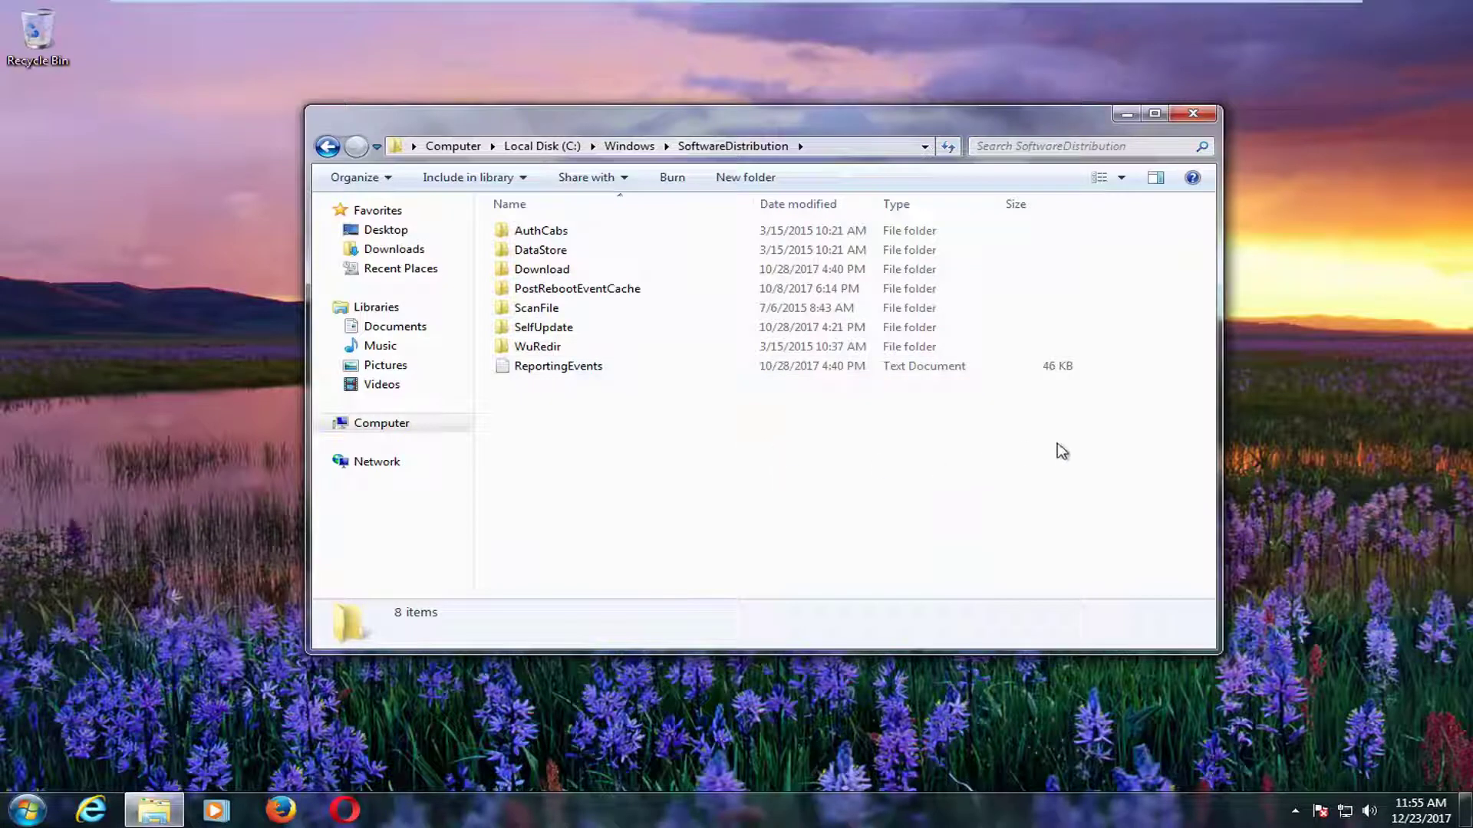
- Delete all 8 items in SoftwareDistribution to the Recycle Bin and confirm the folder is empty
{"action": "left_click_drag", "start_coordinate": [1058, 443], "coordinate": [529, 210]}
{"action": "right_click", "coordinate": [551, 249]}
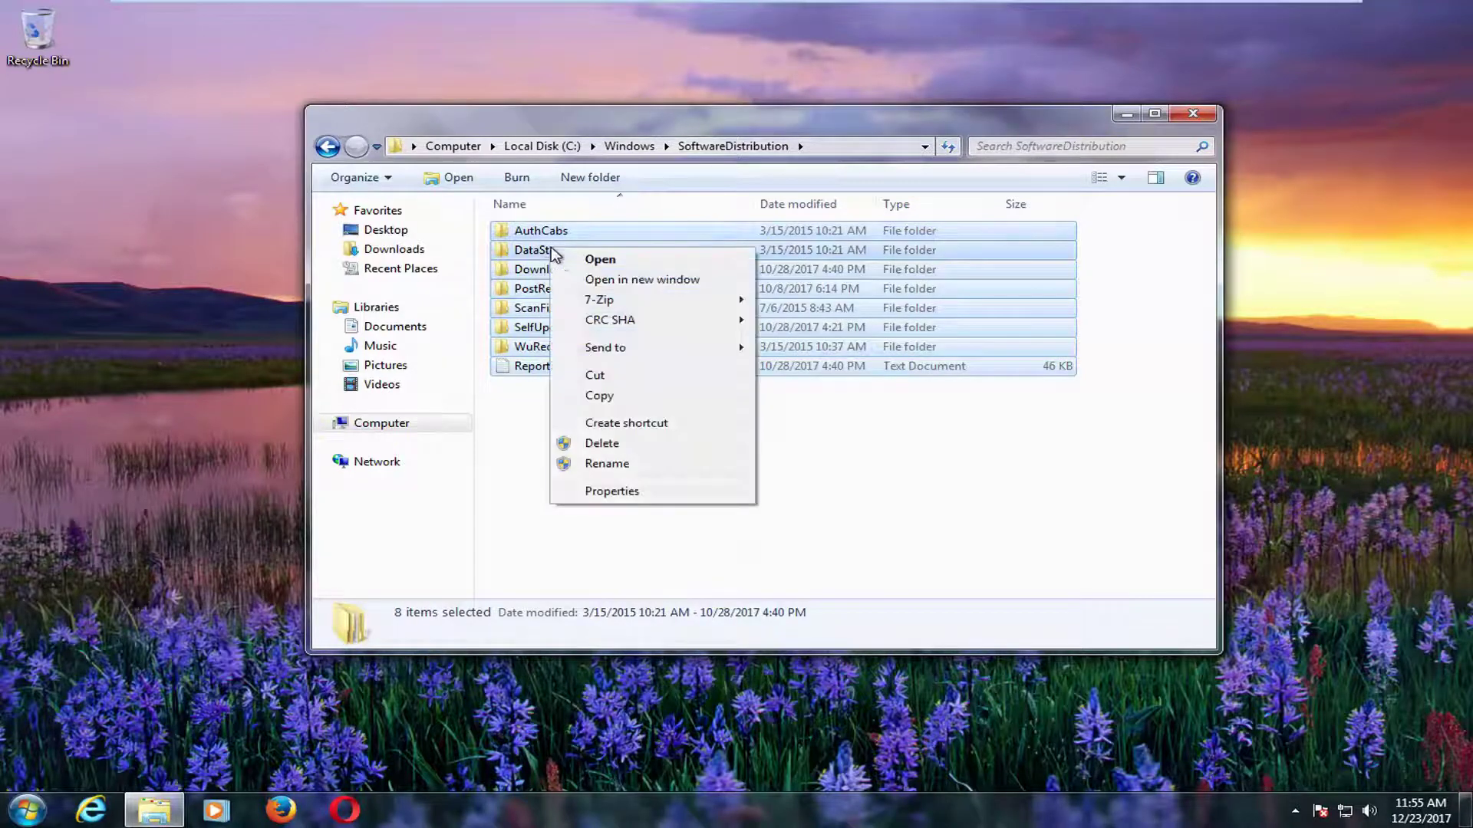
{"action": "left_click", "coordinate": [595, 444]}
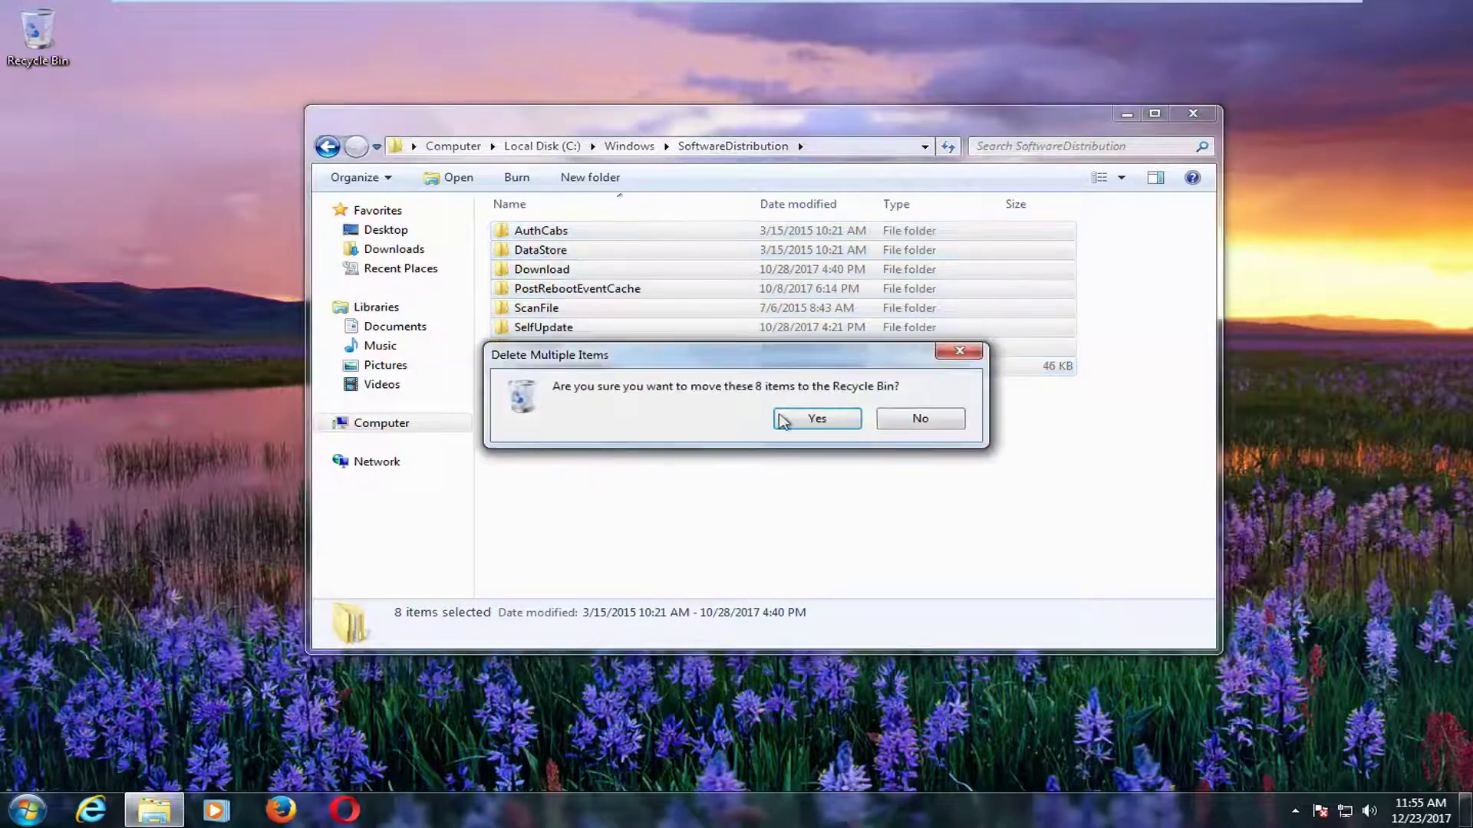
{"action": "left_click", "coordinate": [814, 420]}
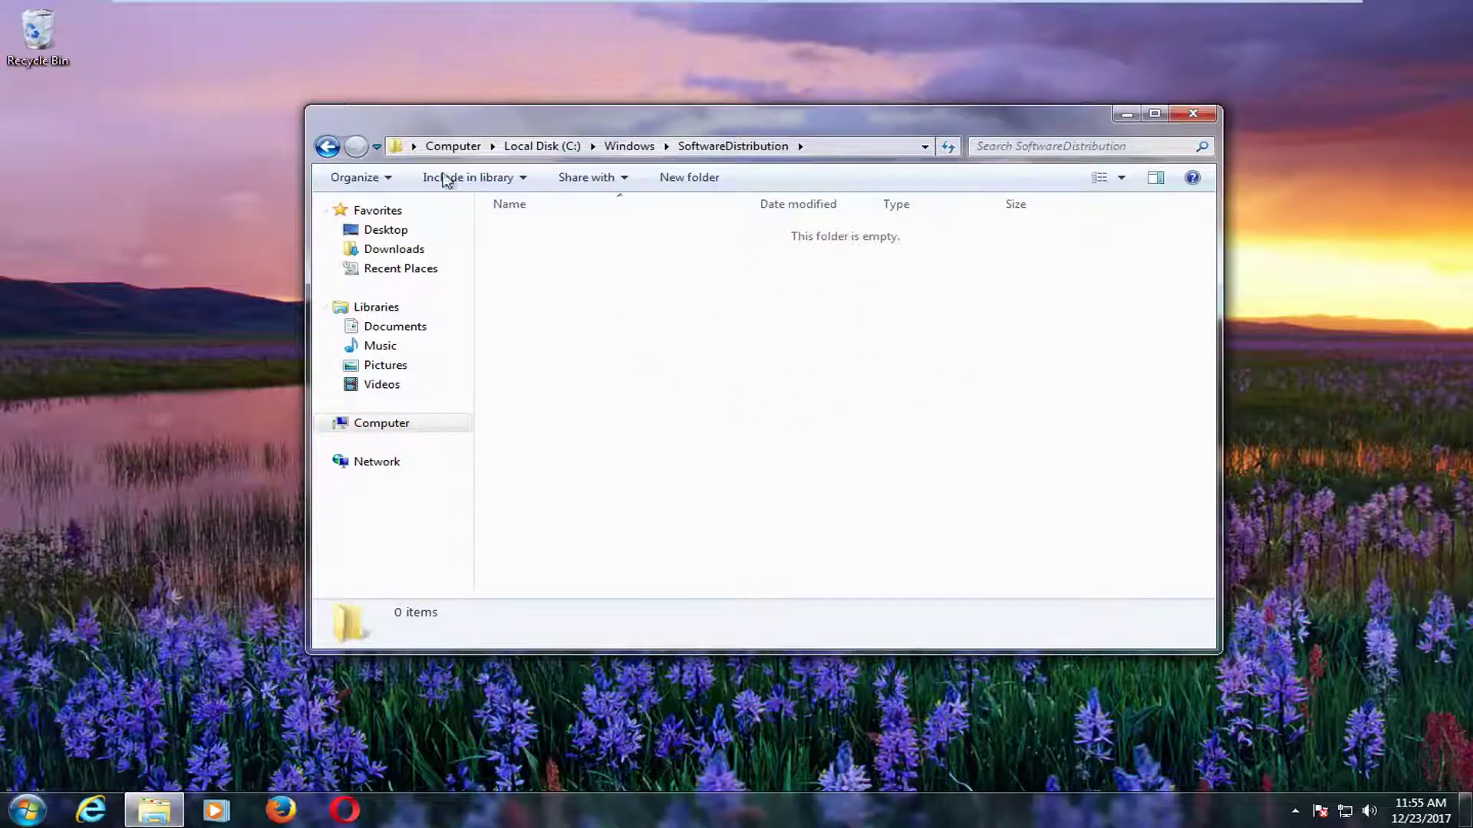
{"action": "left_click", "coordinate": [327, 146]}
{"action": "left_click", "coordinate": [356, 145]}
- Close the SoftwareDistribution Explorer window
{"action": "left_click", "coordinate": [1194, 116]}
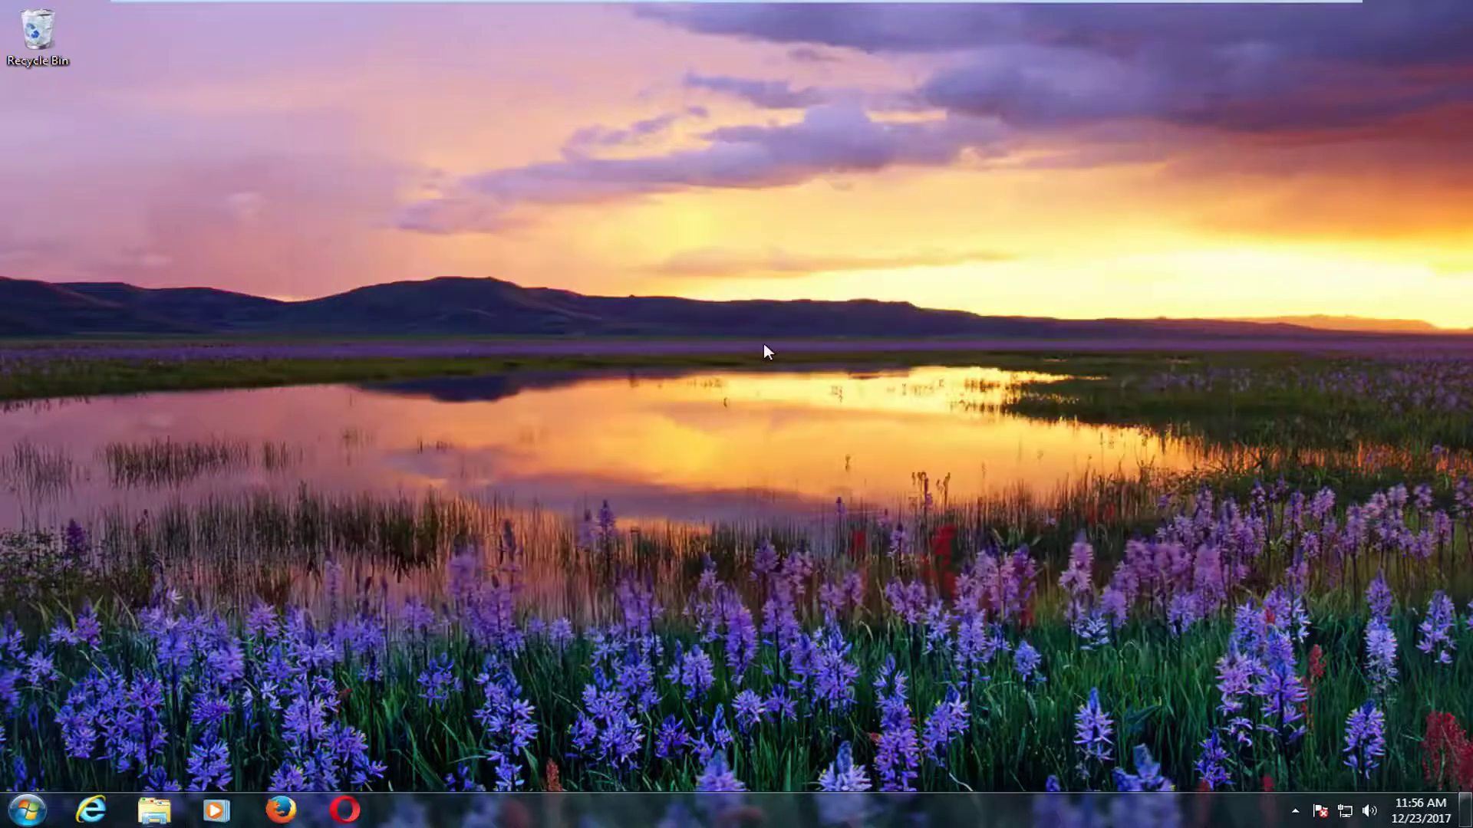